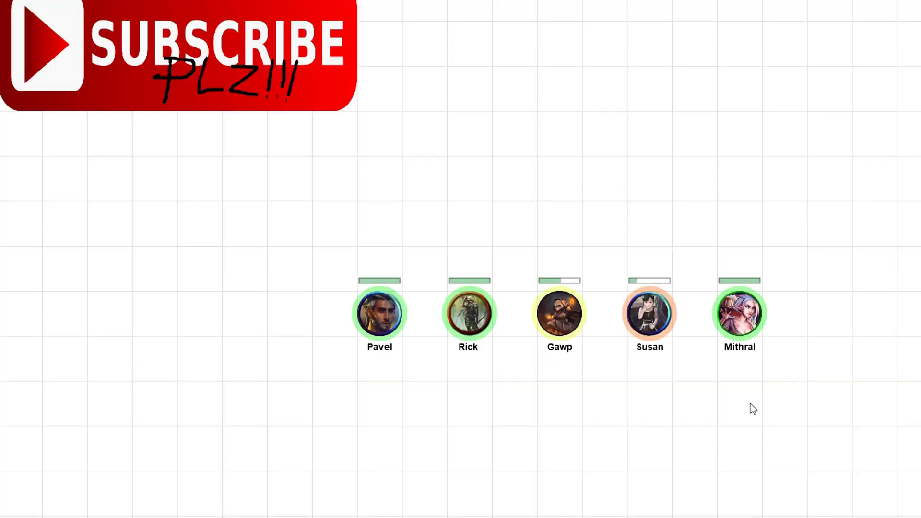
Step: Open the character sheet of the Pavel token and look through its core page, including skills, attacks and features
left_click(381, 315)
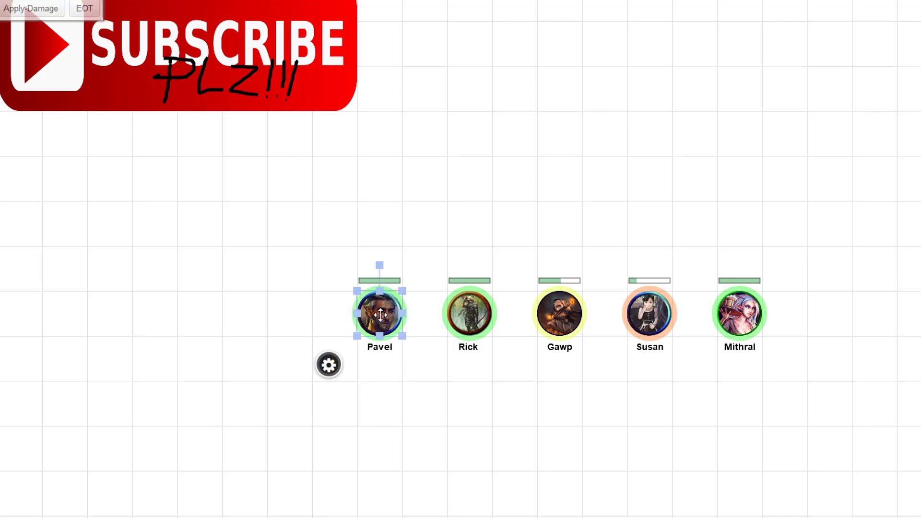
double_click(381, 315)
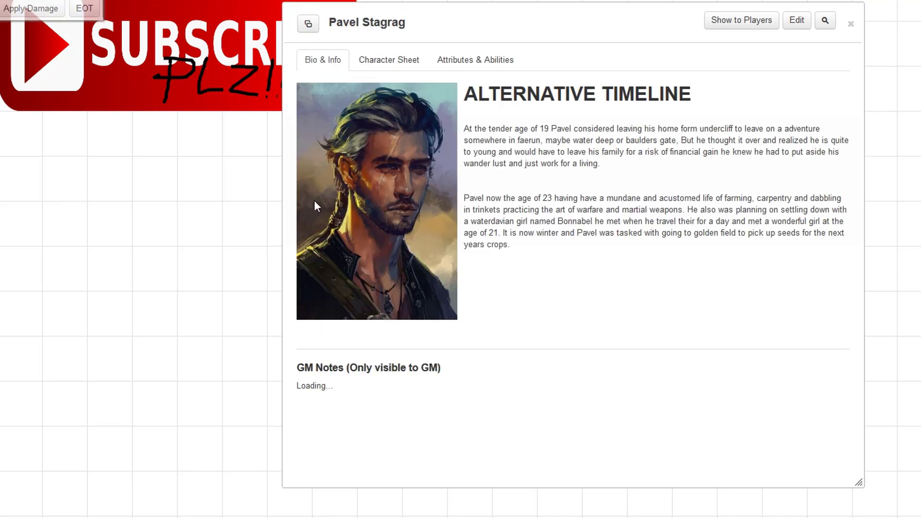
left_click(397, 64)
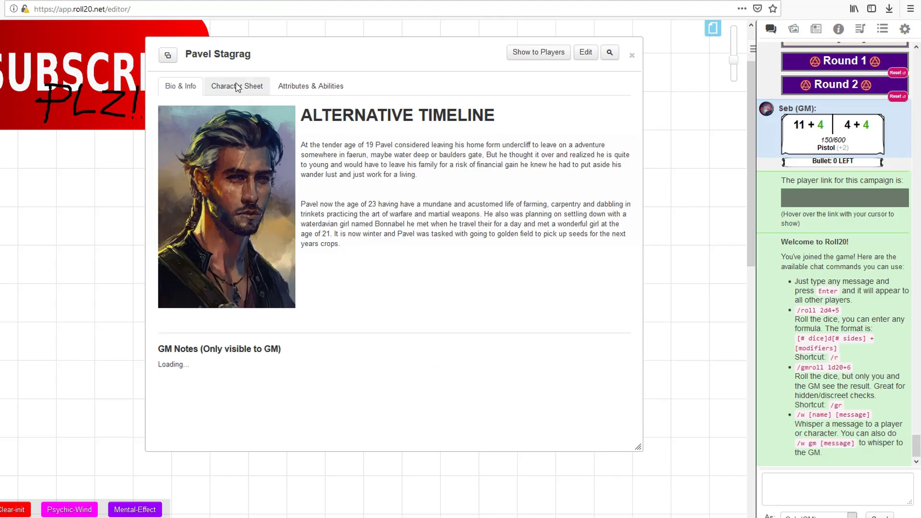
left_click(237, 87)
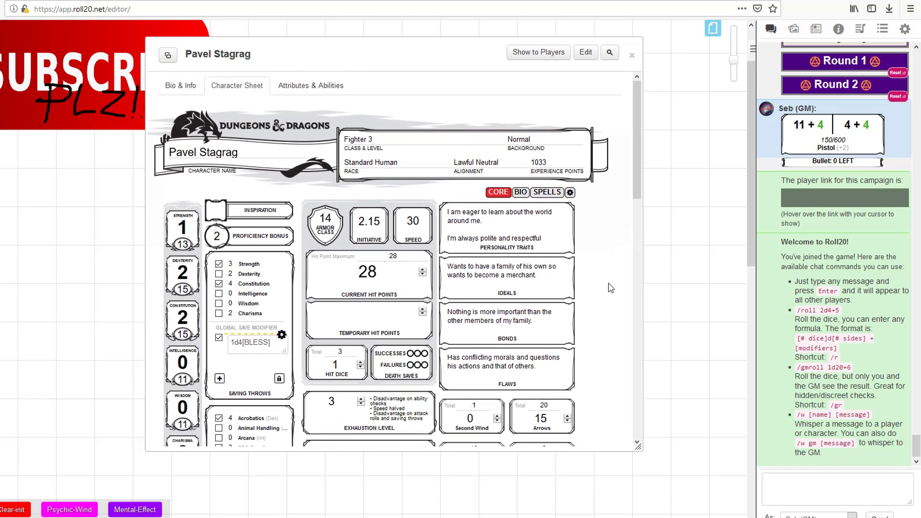
scroll(600, 228, "down", 5)
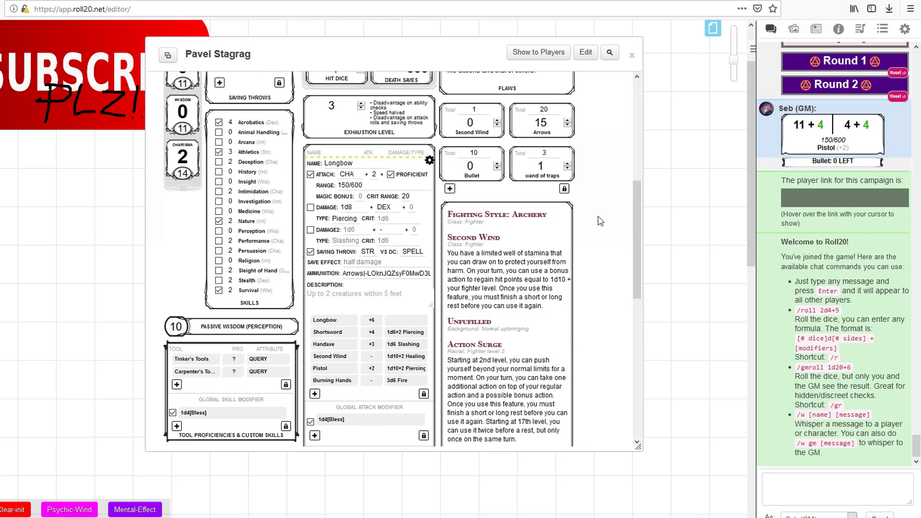
scroll(600, 221, "up", 4)
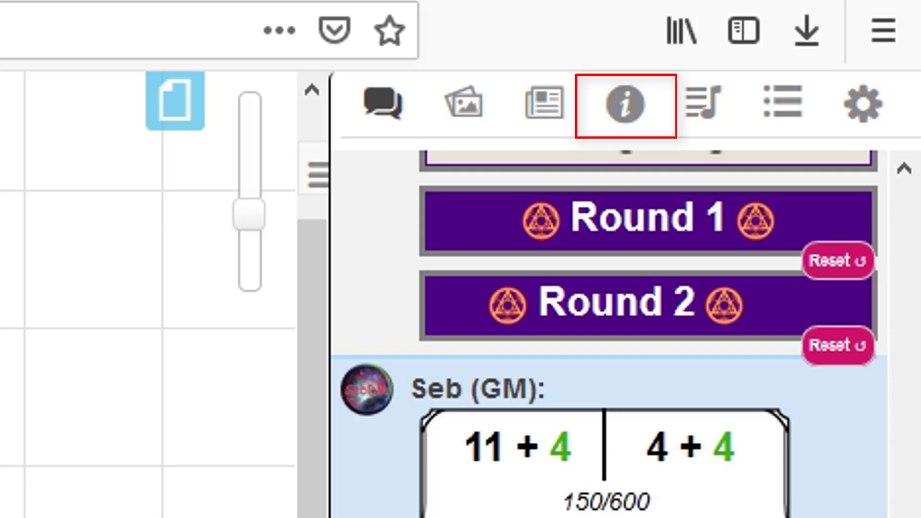
Step: Add the Burning Hands spell from the compendium to Pavel's character sheet, and browse the compendium entries for "plate"
left_click(624, 103)
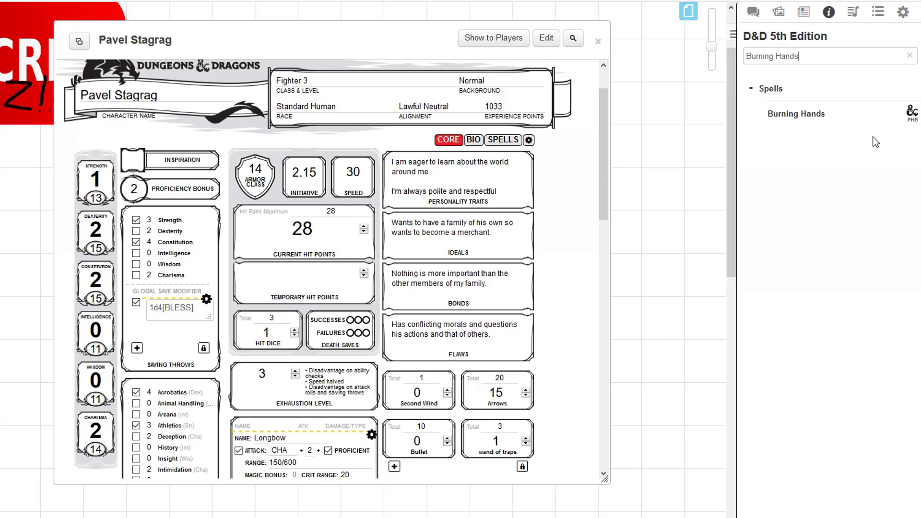
mouse_move(816, 118)
left_mouse_down()
mouse_move(320, 107)
mouse_move(166, 190)
mouse_move(423, 331)
mouse_move(192, 311)
mouse_move(508, 257)
mouse_move(283, 168)
mouse_move(427, 283)
mouse_move(201, 319)
mouse_move(476, 229)
left_mouse_up()
left_click(508, 146)
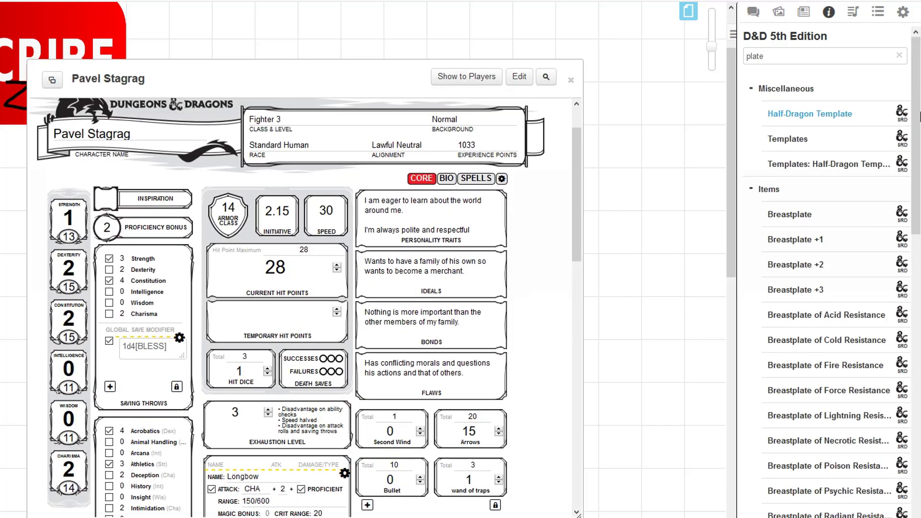
scroll(810, 288, "down", 15)
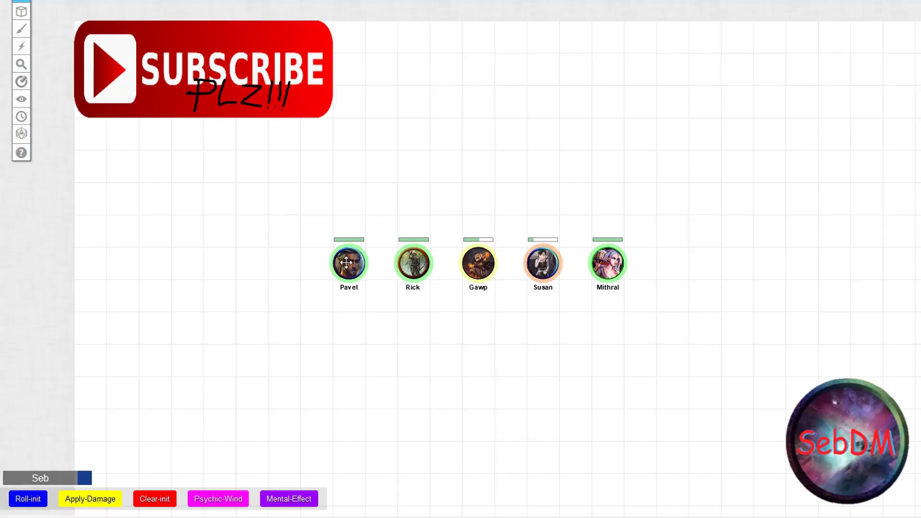
Step: Measure a movement path for the Pavel token, about 20 ft straight west and back toward the northeast, adding waypoints along it
left_click_drag(354, 269, 218, 262)
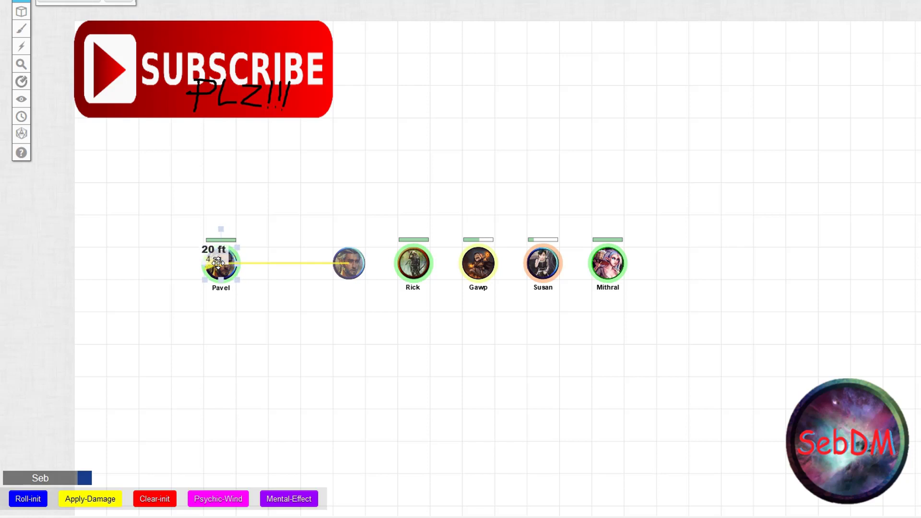
left_click_drag(218, 262, 468, 98)
key("space")
key("space")
key("space")
key("space")
key("space")
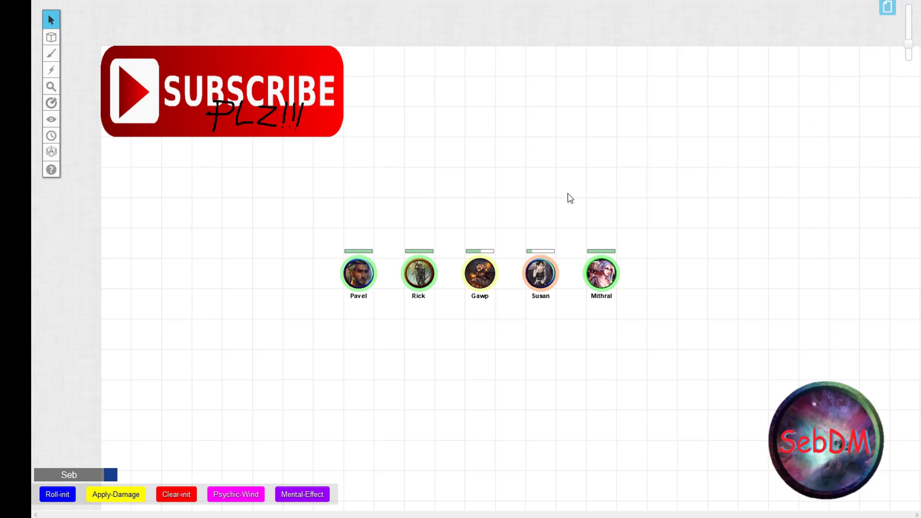
Step: Open Pavel's character sheet and name the blank entry in Features & Traits "Fortnite sucks"
left_click(359, 274)
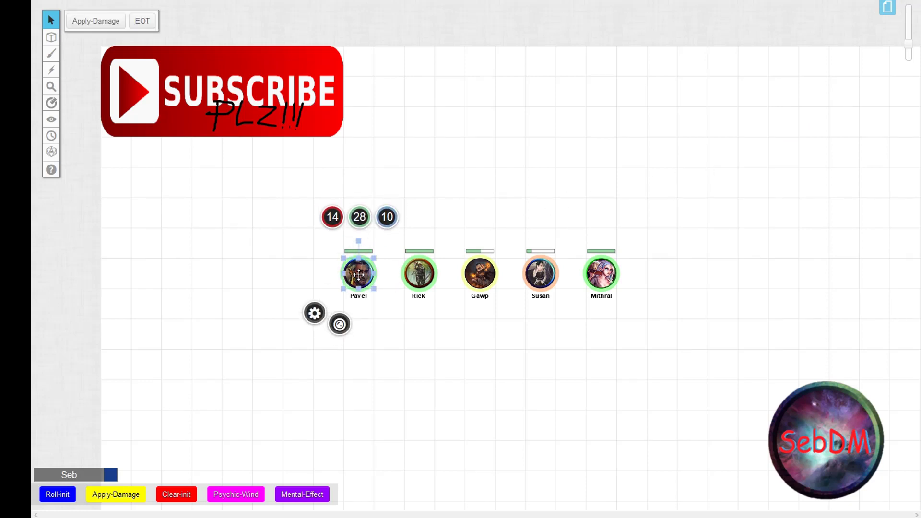
double_click(358, 274)
left_click(390, 106)
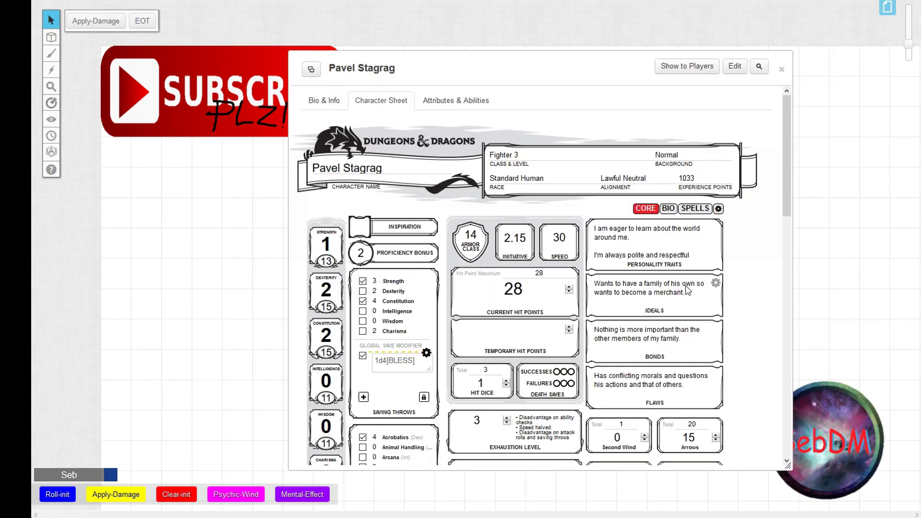
scroll(688, 290, "down", 10)
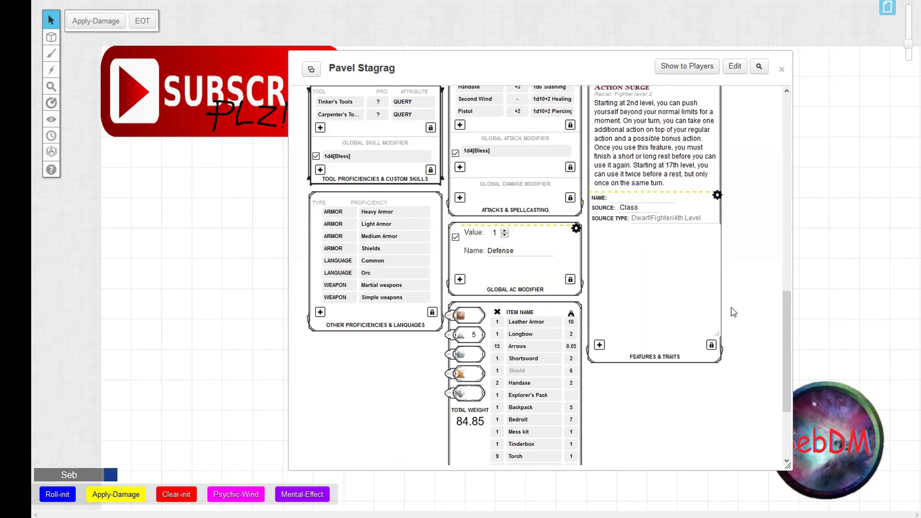
scroll(733, 312, "up", 2)
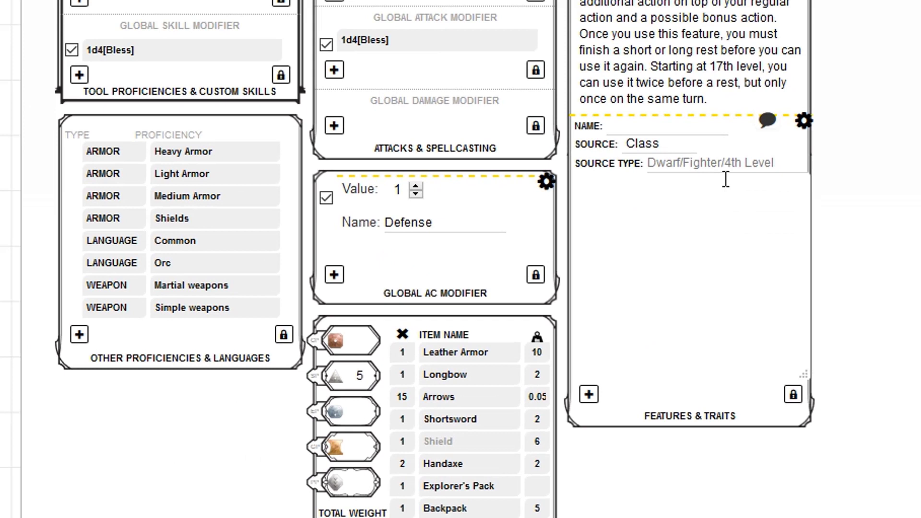
type("Fortnite sucks")
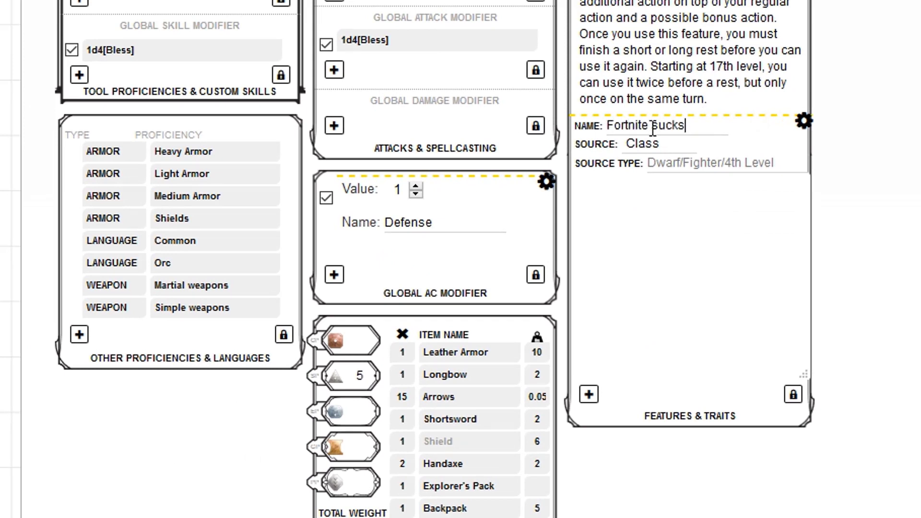
Step: Set the "Fortnite sucks" trait's source to Other and its source type to "9 yr olds playing games"
left_click(650, 143)
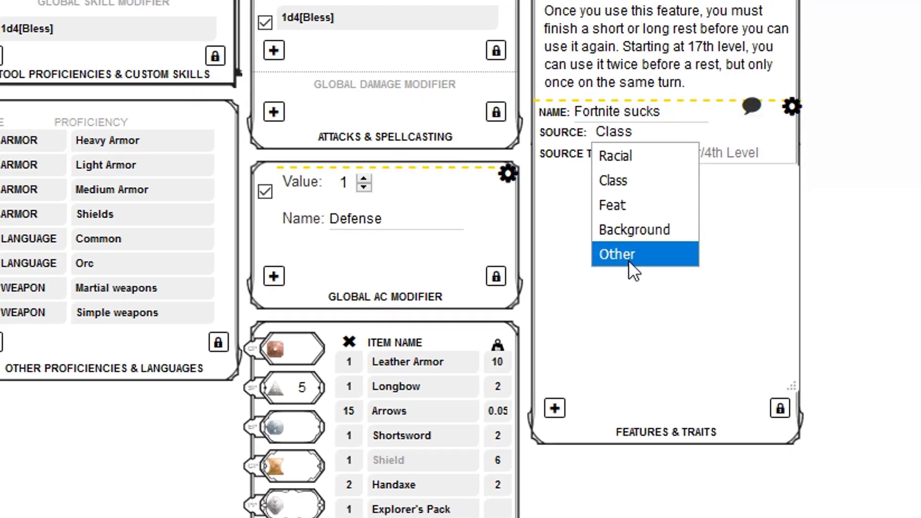
left_click(643, 255)
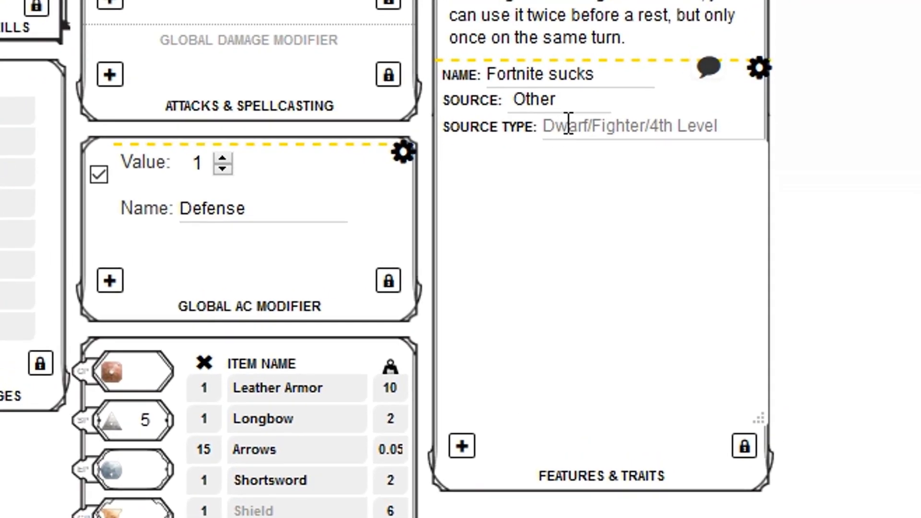
left_click(618, 135)
type("9 yr o")
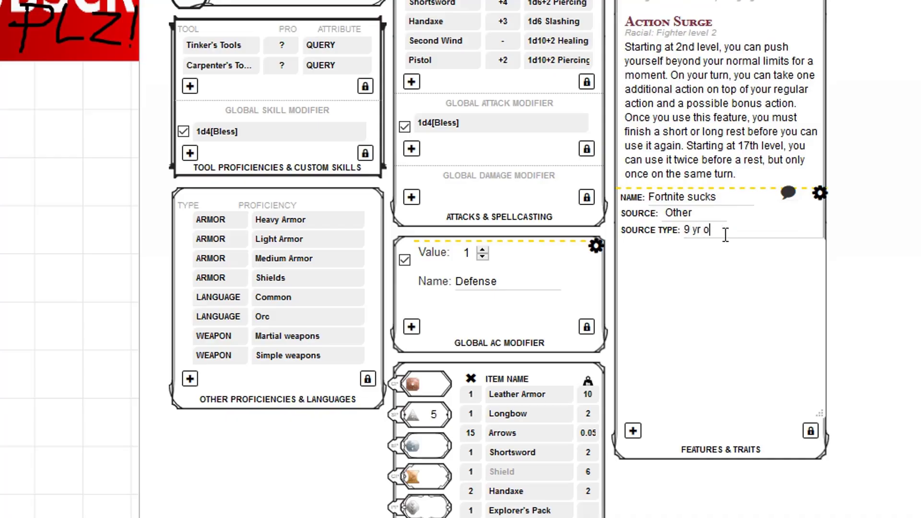
type("lds playing games")
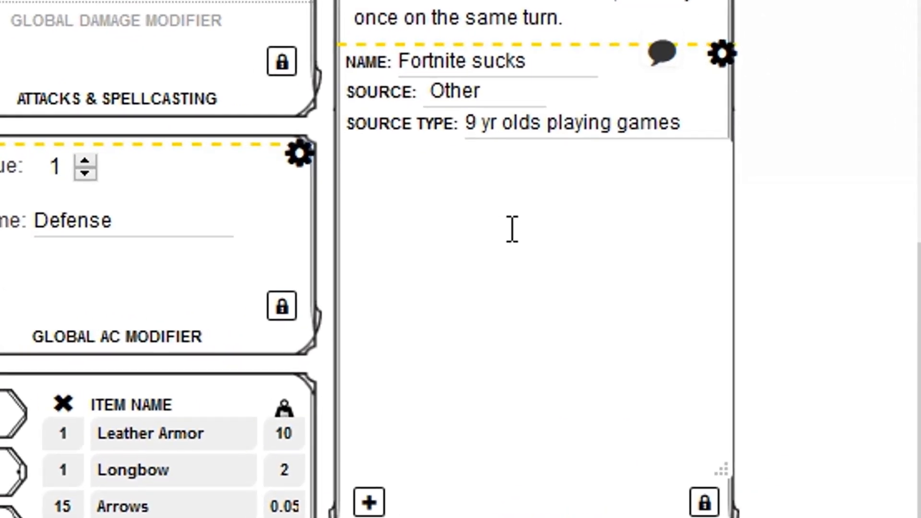
Step: Enter the trait's description "Fornite really sucks why would you even play this game"
left_click(606, 226)
type("Fornite really ")
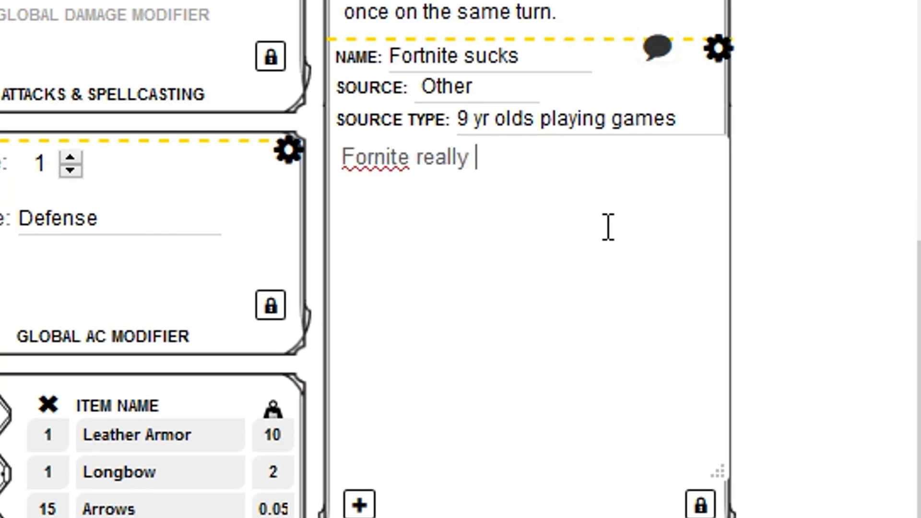
type("sucks why wo")
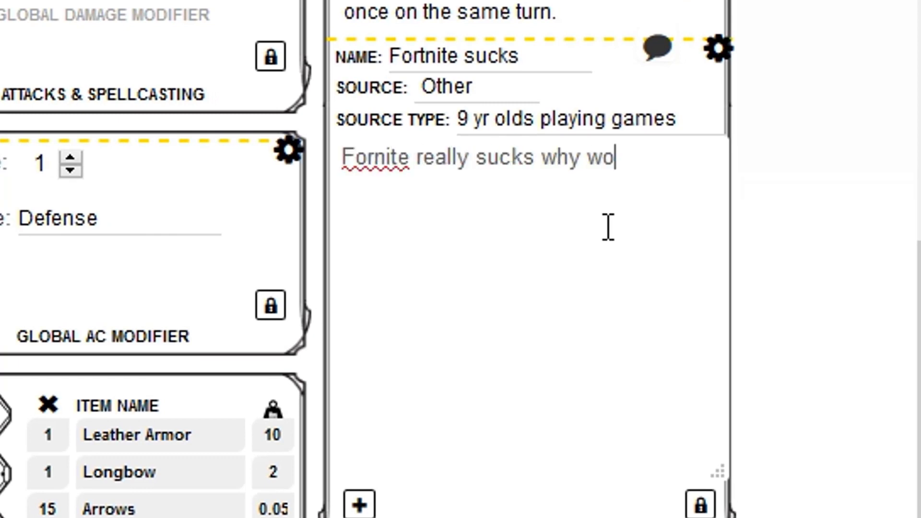
type("uld you even play this ")
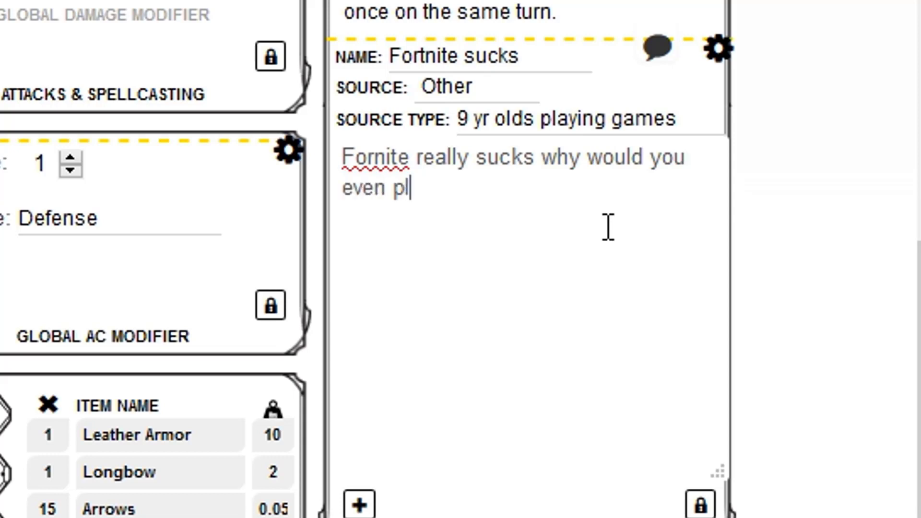
type("game")
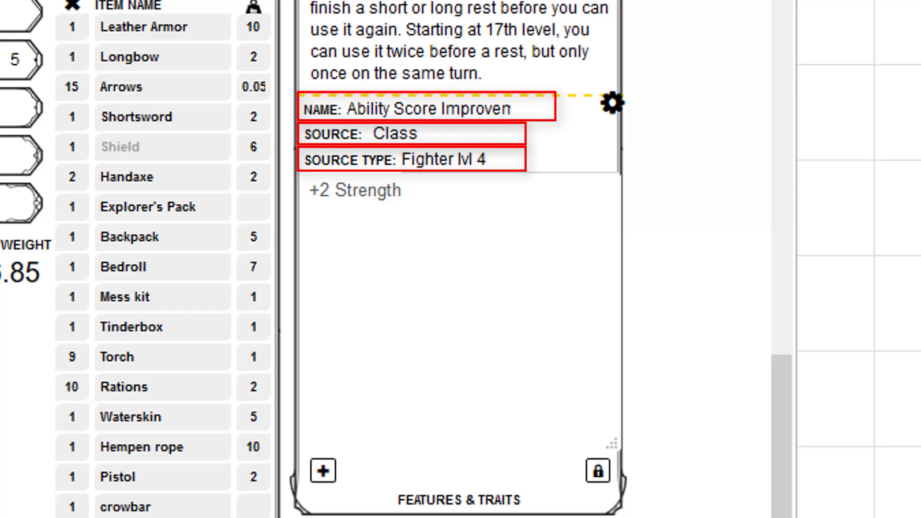
Step: Try to roll dice in the chat with the command "/r20d6+8"
type("/r20d6")
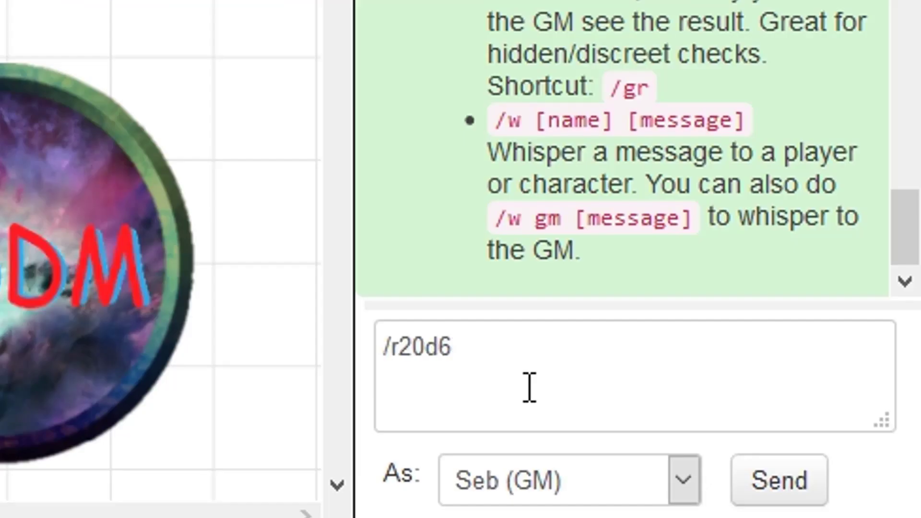
type("+8")
key("Return")
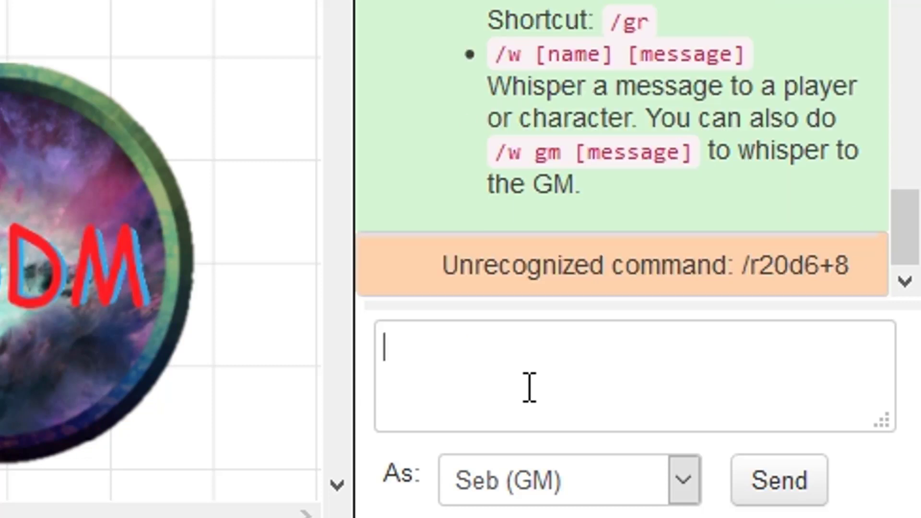
Step: Roll twenty six-sided dice plus 8 in the chat with the command "/r 20d6+8"
type("/r")
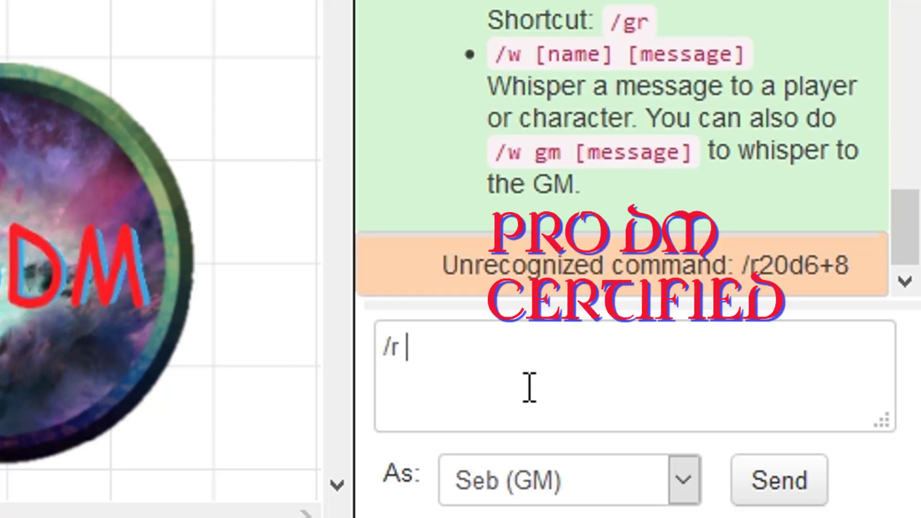
type("0d6+8")
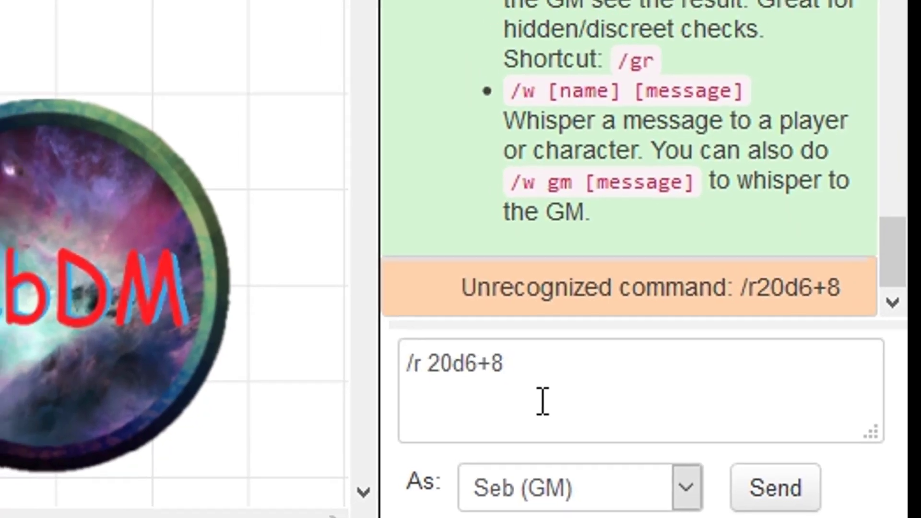
key("Return")
Step: Recall the last 20d6+8 roll command from the chat history and send it four more times
key("Up")
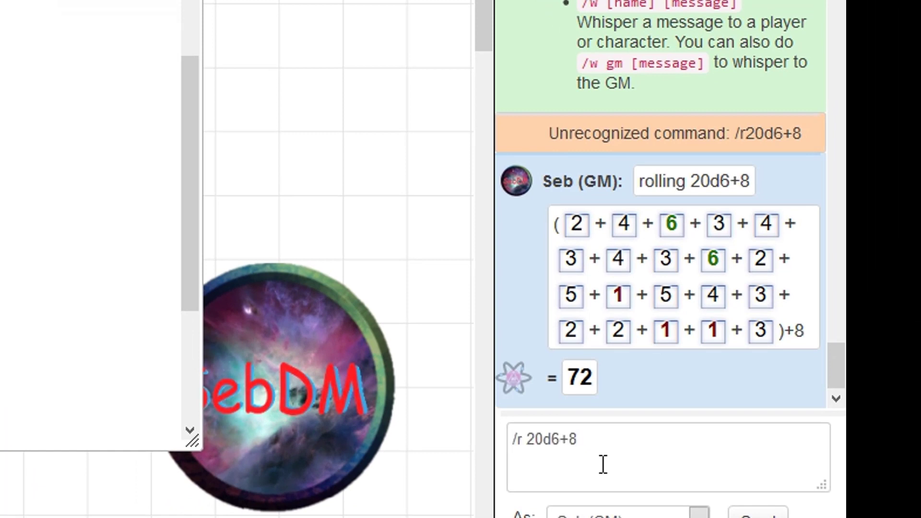
key("Return")
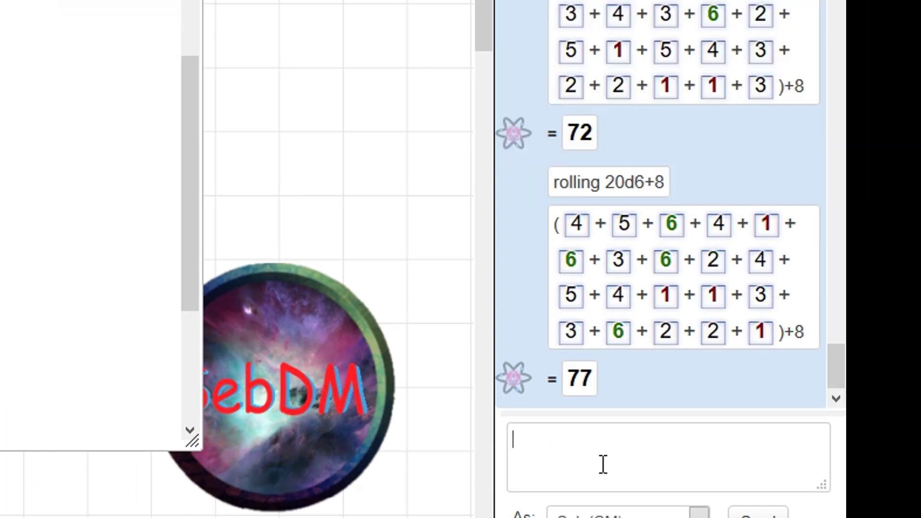
key("Up")
key("Return")
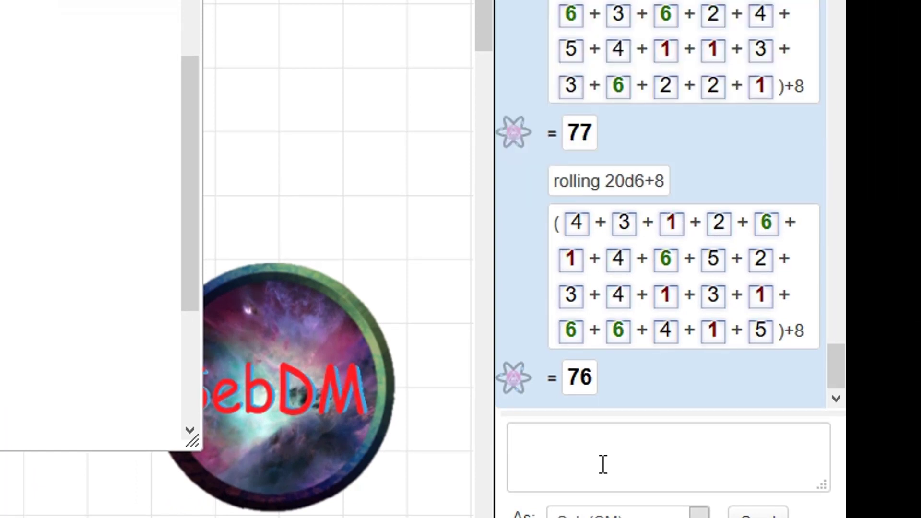
key("Up")
key("Return")
key("Up")
key("Return")
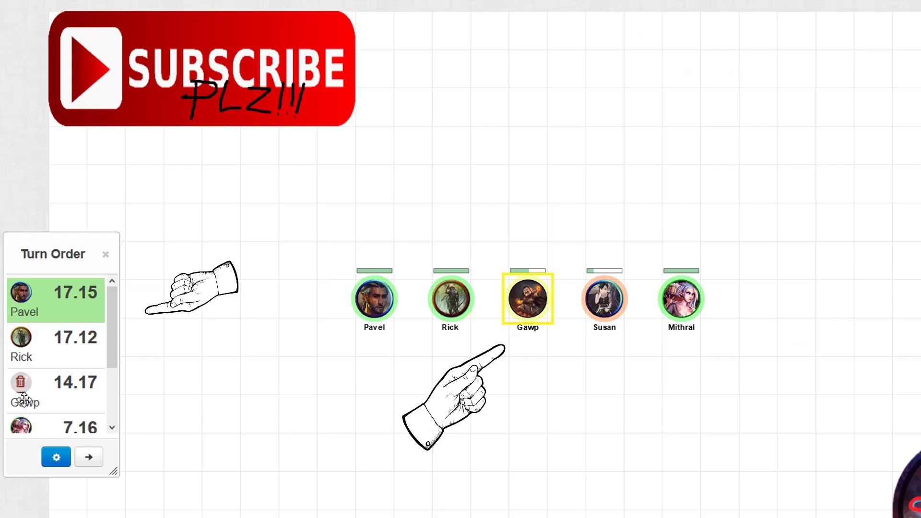
Step: Look through the remaining initiative entries in the Turn Order list
scroll(22, 347, "down", 3)
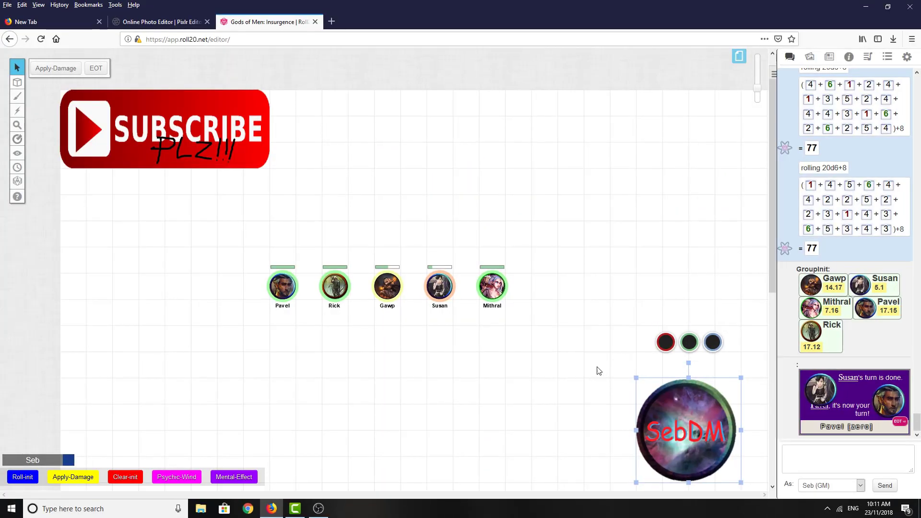
Step: Open the Pavel token's character sheet and set Show Exhaustion Tracking to On in the sheet settings
left_click(599, 371)
left_click(283, 288)
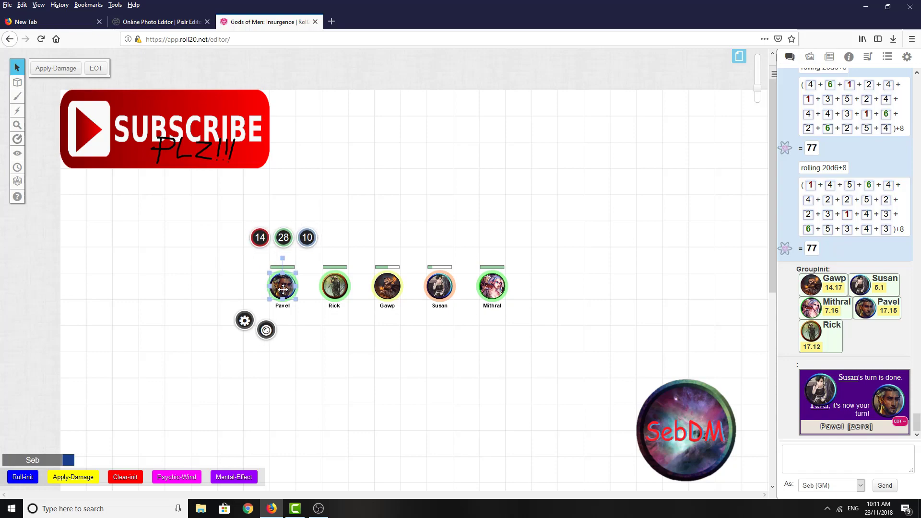
double_click(283, 288)
left_click(289, 138)
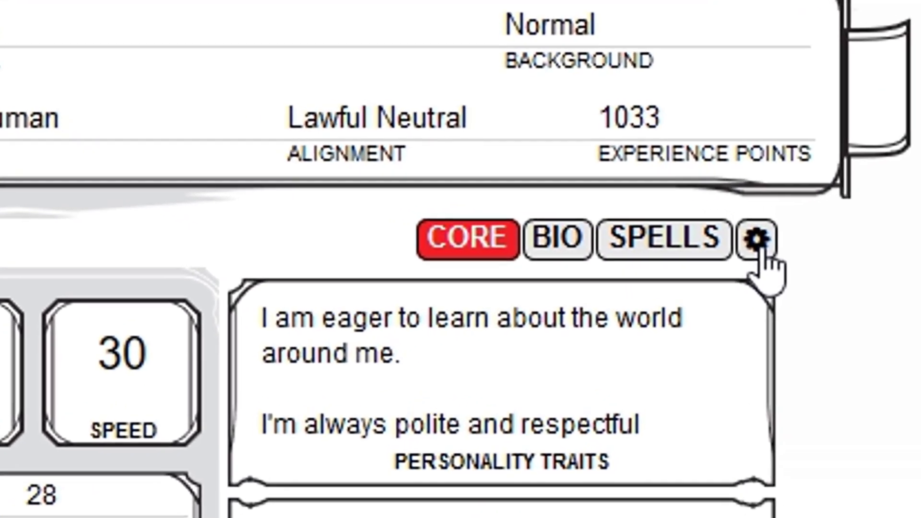
left_click(761, 250)
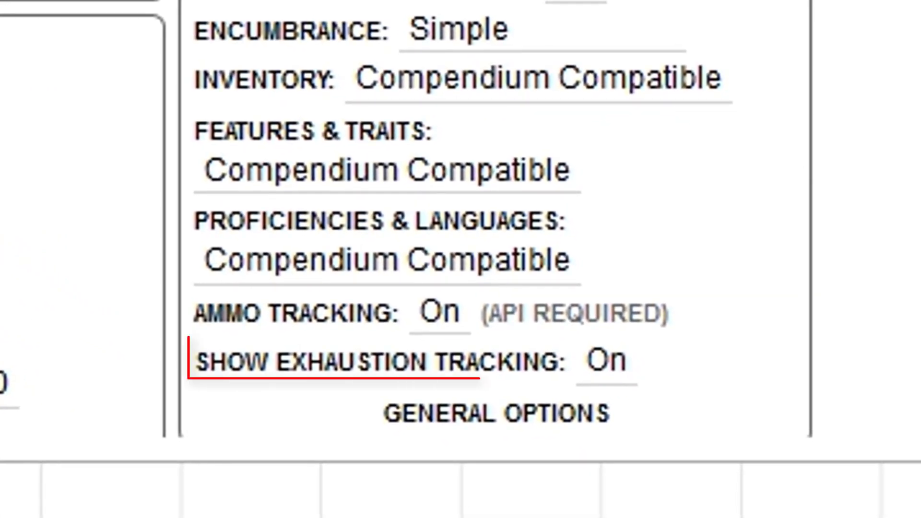
left_click(607, 363)
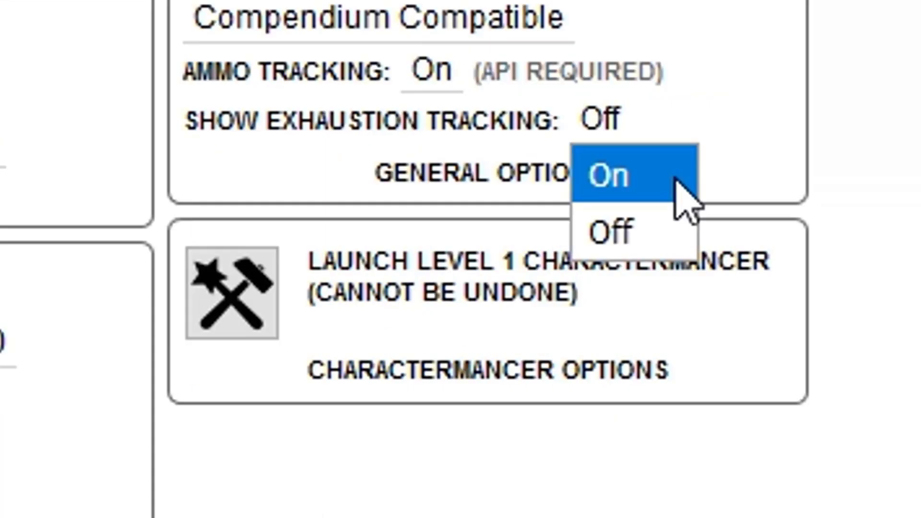
left_click(675, 180)
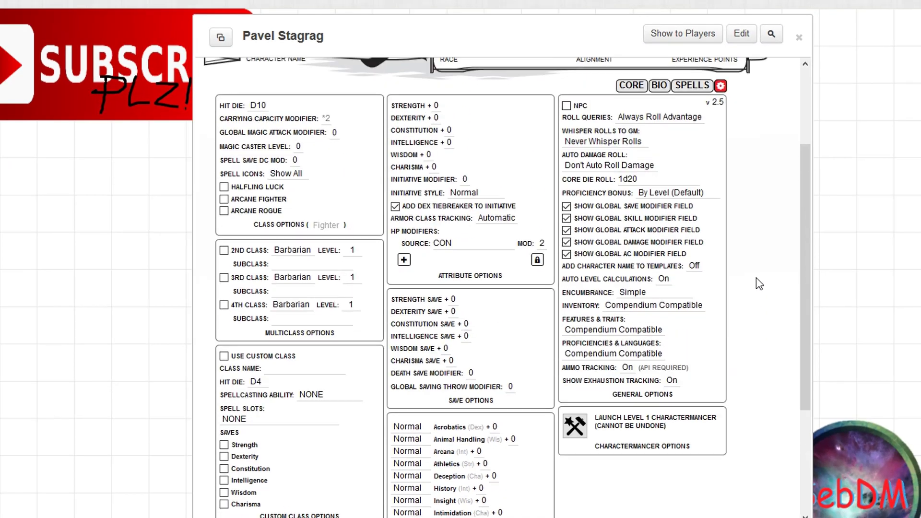
Step: Return to the sheet's core page and lower Pavel's exhaustion level to 1
scroll(756, 277, "up", 3)
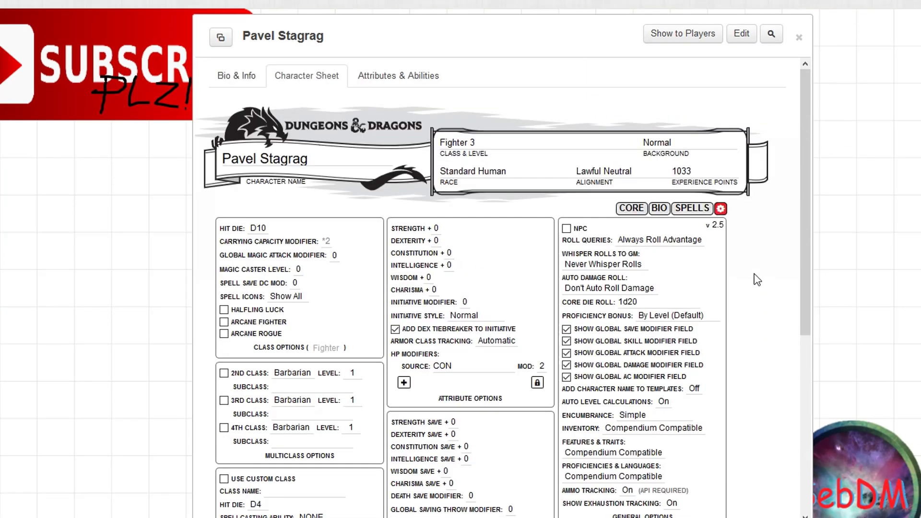
left_click(630, 209)
scroll(460, 259, "down", 5)
left_click(463, 199)
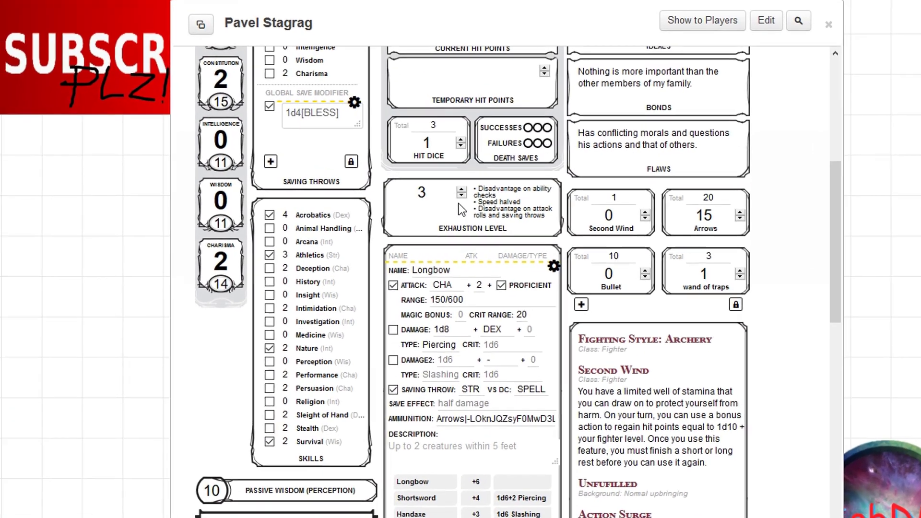
left_click(464, 198)
left_click(464, 198)
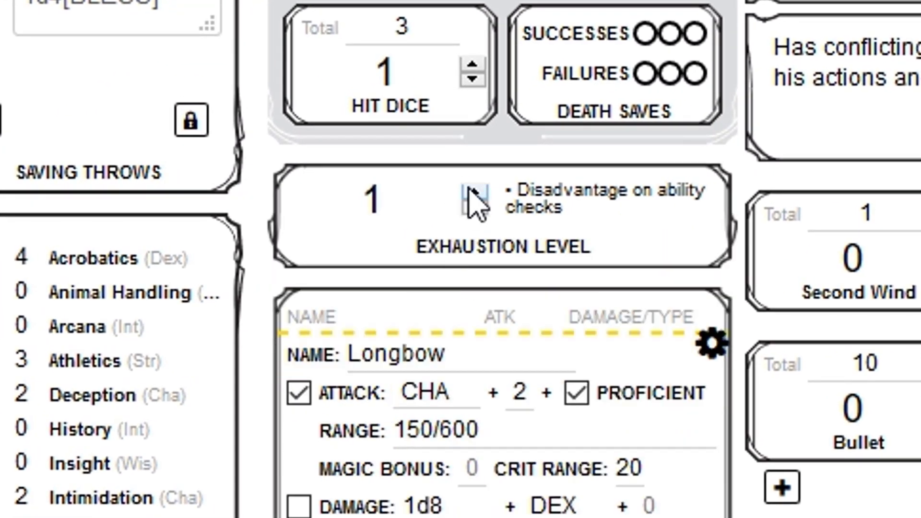
Step: Raise Pavel's exhaustion level one step at a time through 5
left_click(473, 193)
left_click(472, 192)
left_click(472, 192)
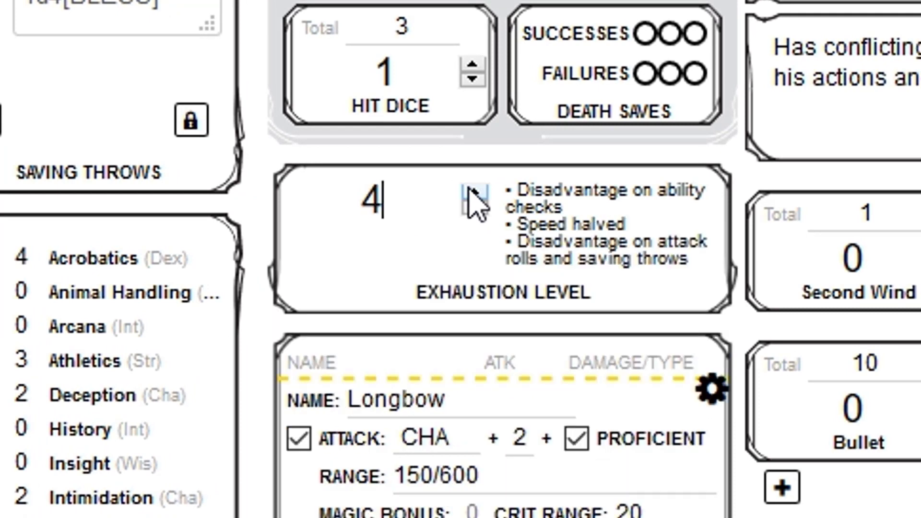
left_click(472, 192)
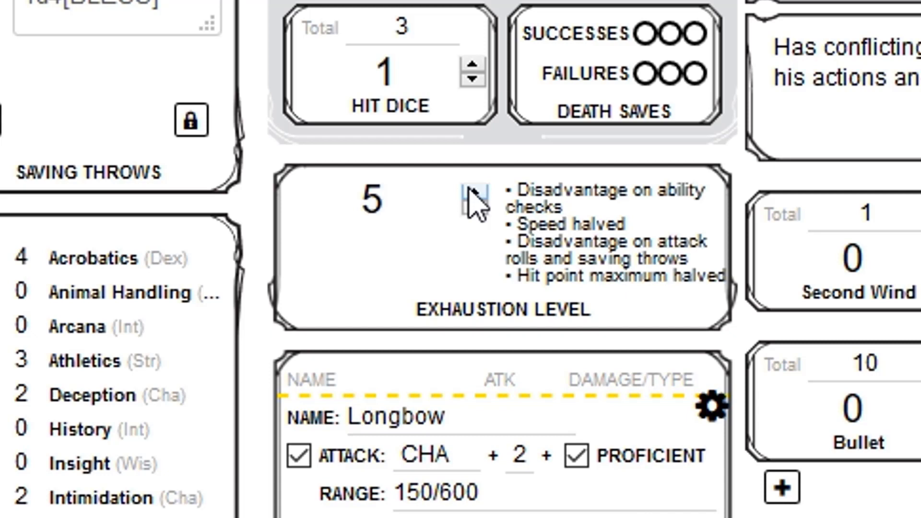
left_click(472, 192)
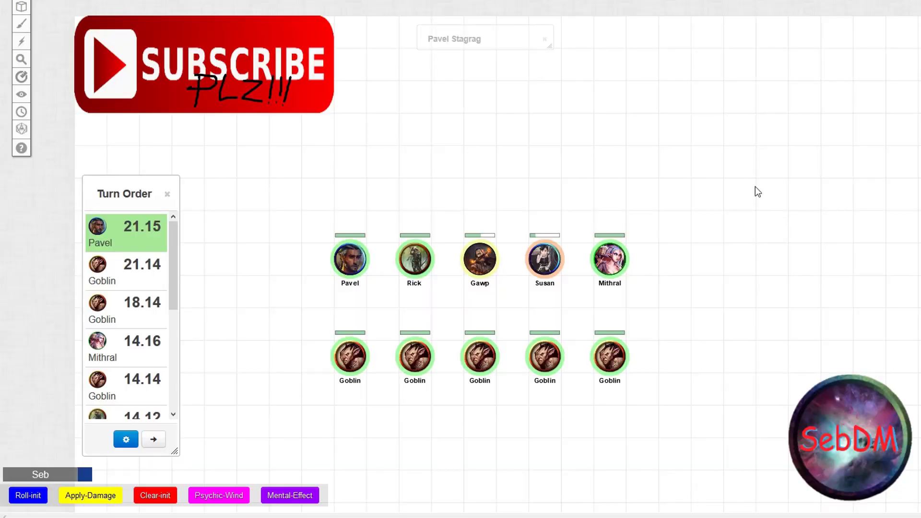
Step: Restore Pavel's minimized character sheet and show its settings page down to the attribute options
left_click(479, 39)
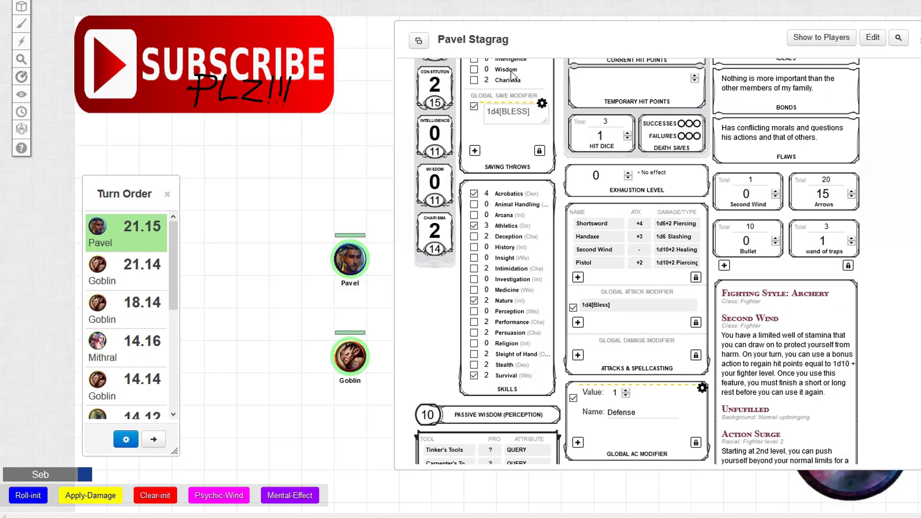
scroll(791, 215, "up", 4)
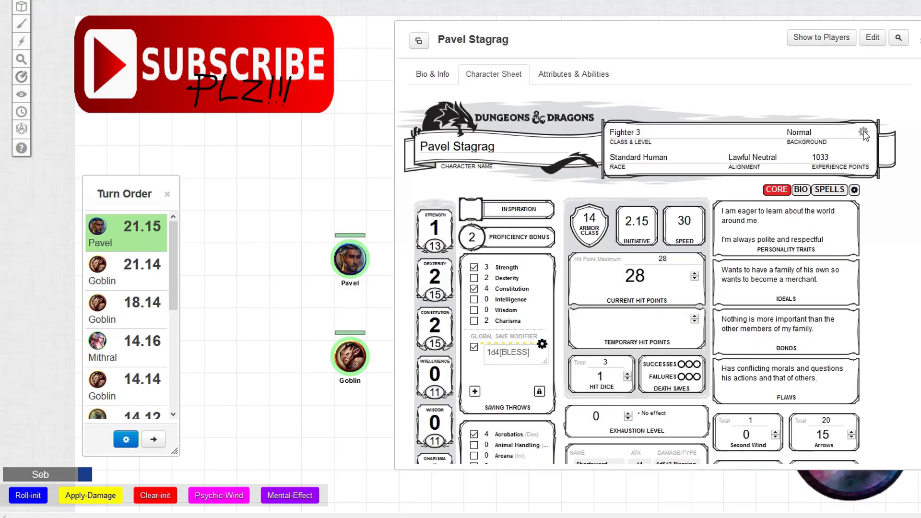
left_click(854, 189)
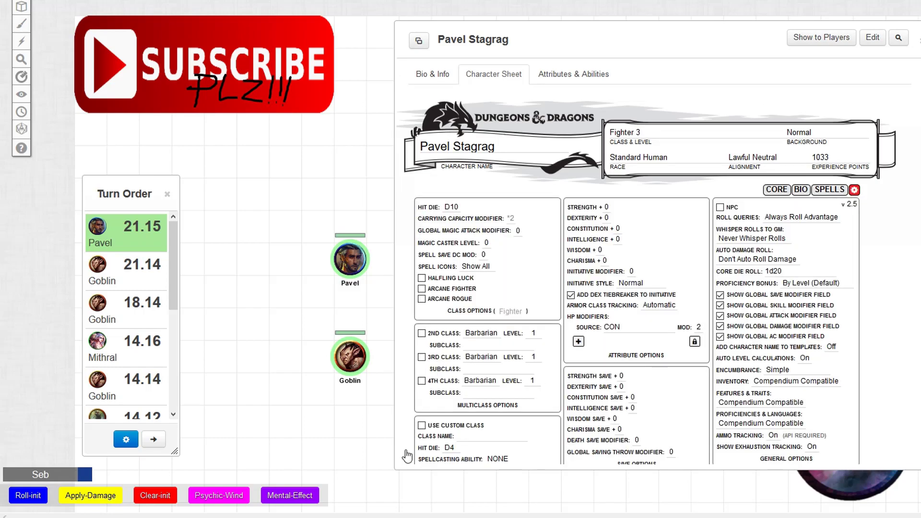
scroll(406, 458, "down", 2)
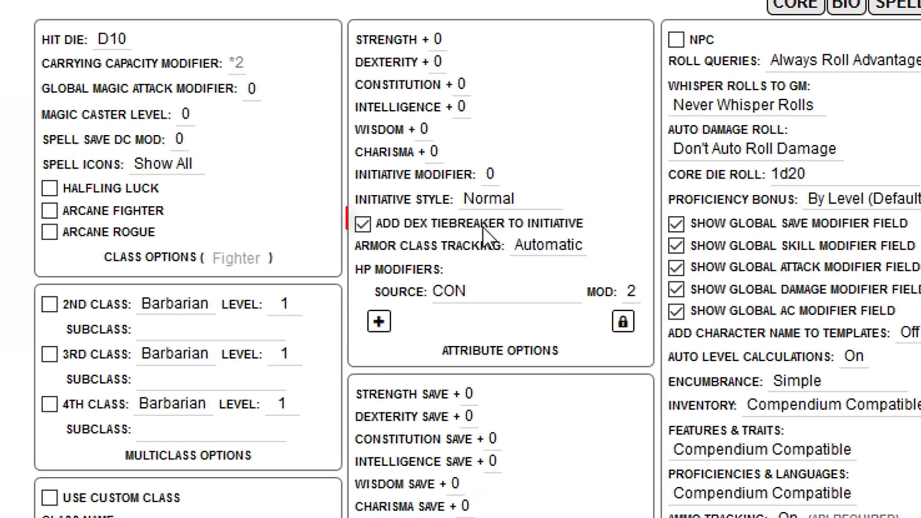
Step: Toggle the Add DEX Tiebreaker to Initiative option off and back on twice
left_click(364, 227)
left_click(365, 233)
left_click(366, 231)
left_click(365, 231)
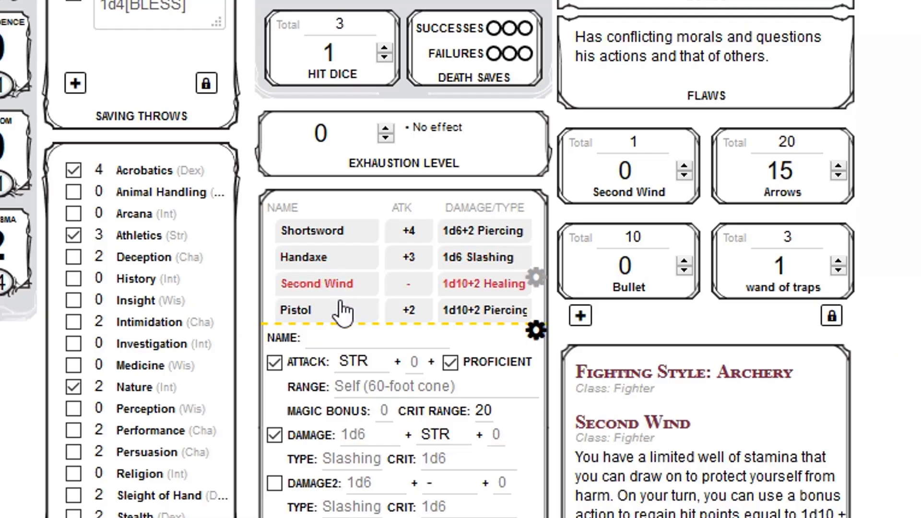
Step: Name the new attack entry Longbow and close its details
left_click(343, 331)
type("Longbow")
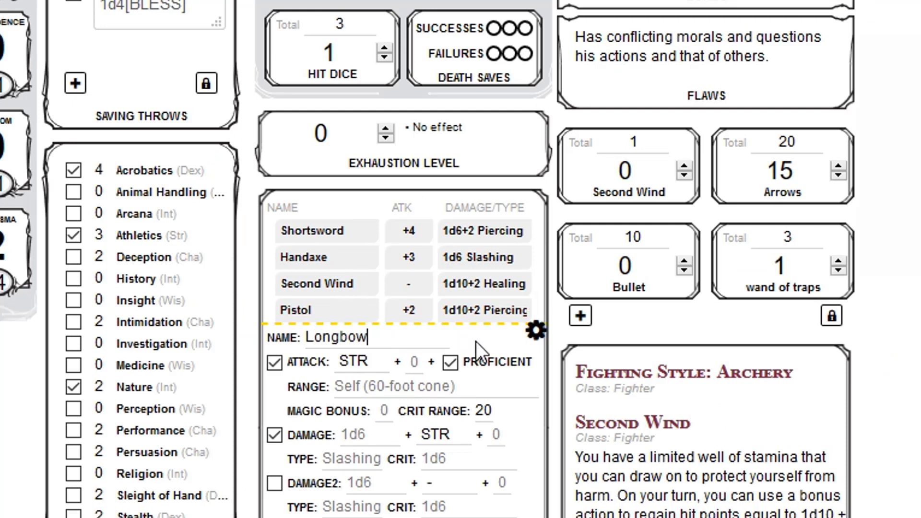
left_click(535, 332)
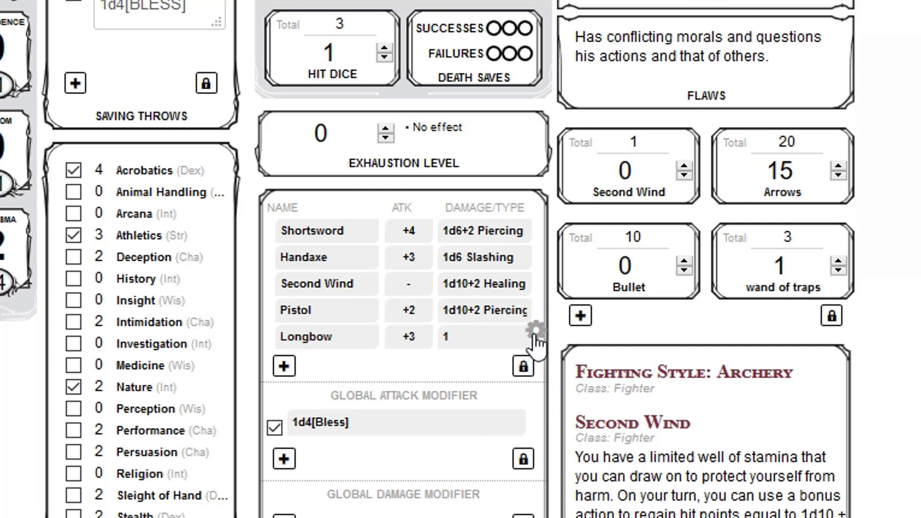
Step: Reopen the Longbow attack and set it to DEX with a +2 modifier and a range of 150/600
left_click(536, 332)
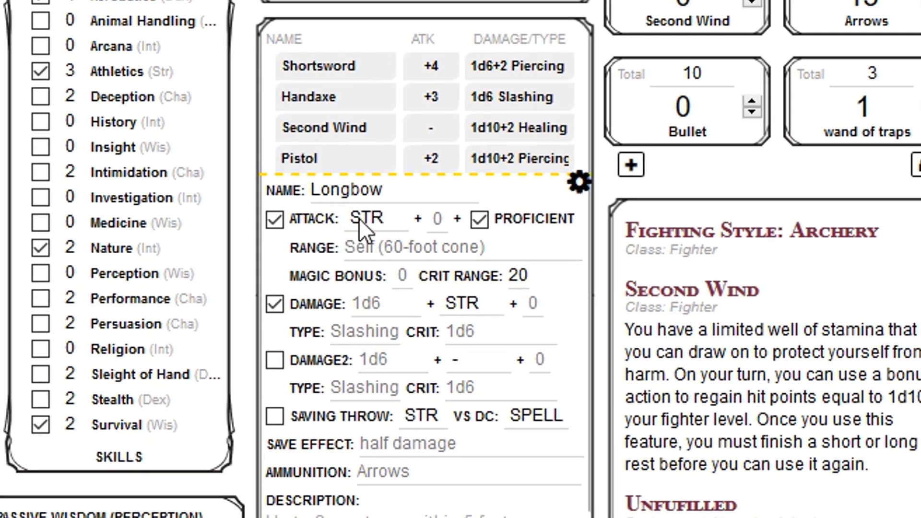
left_click(364, 218)
left_click(368, 279)
left_click(439, 219)
type("2")
left_click(442, 247)
type("150/600")
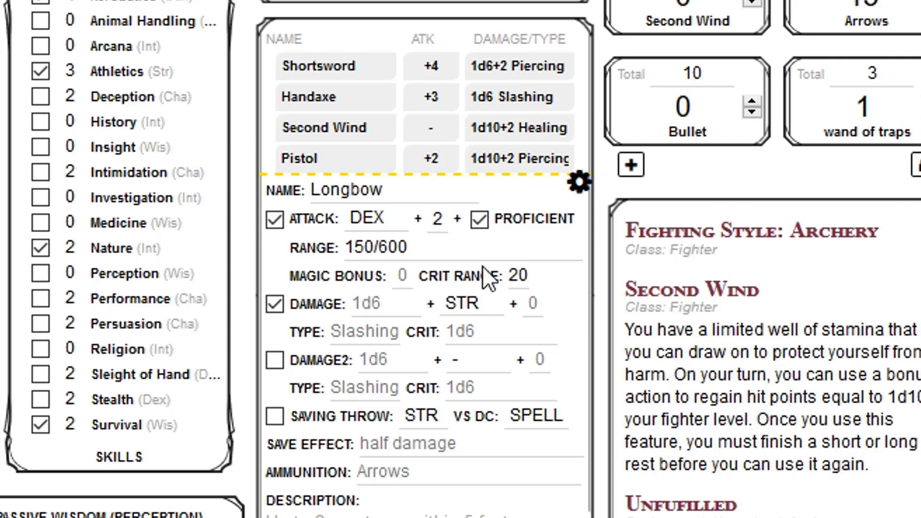
Step: Try a magic bonus of 3 on the Longbow attack and clear it again
left_click(406, 278)
type("3")
left_click(476, 253)
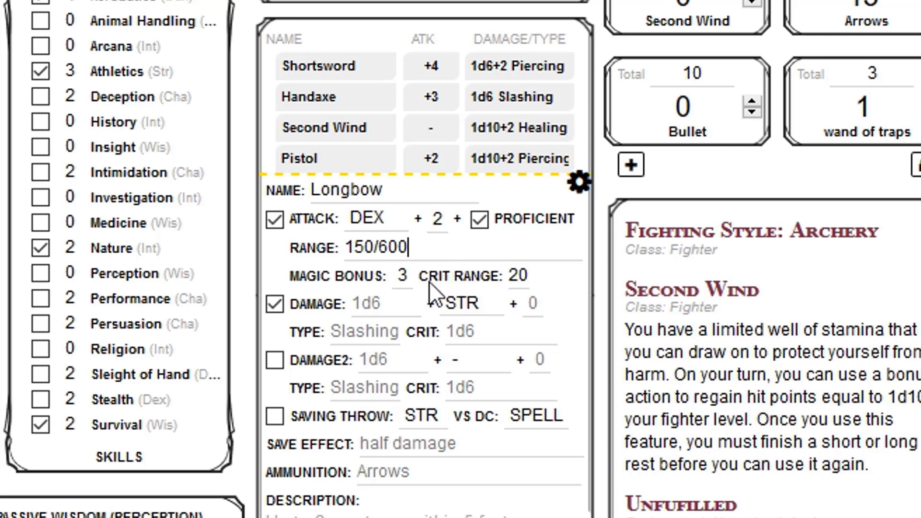
left_click(403, 273)
key("BackSpace")
Step: Set the Longbow's crit range to 18 and close the attack's details
left_click(531, 275)
key("ctrl+a")
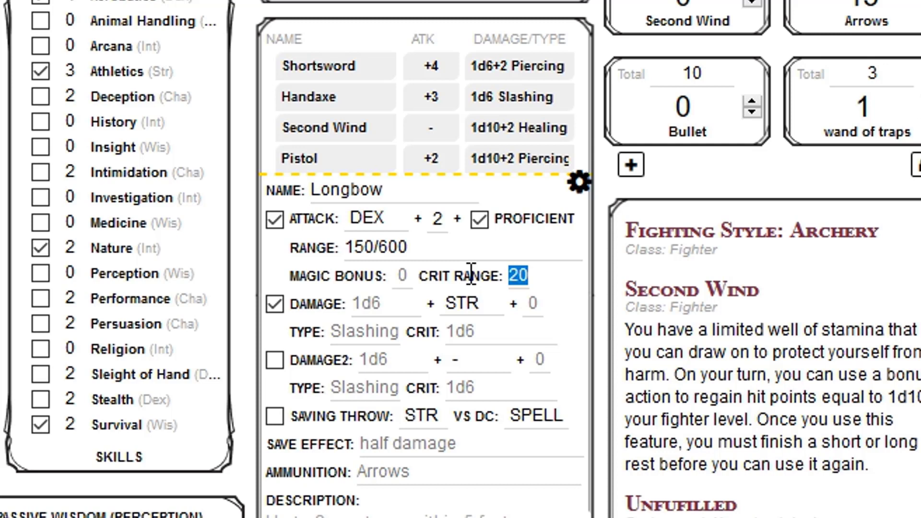
type("18")
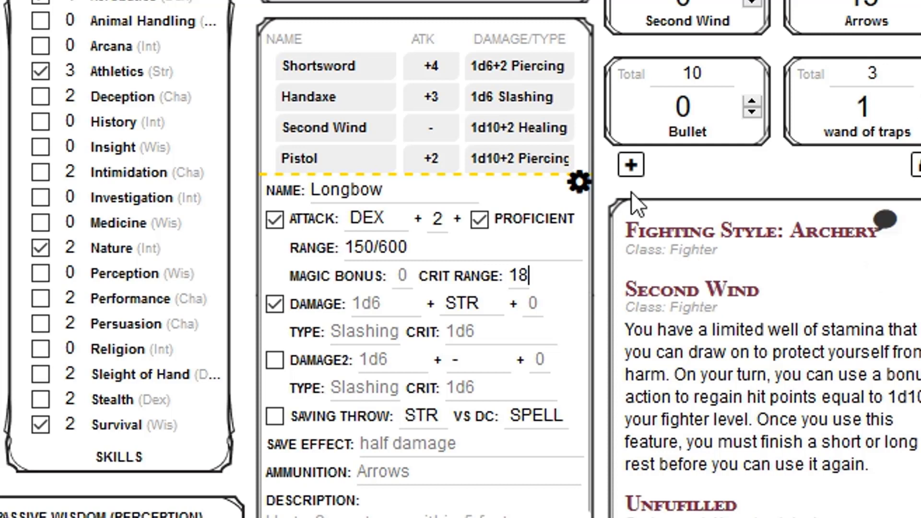
left_click(580, 181)
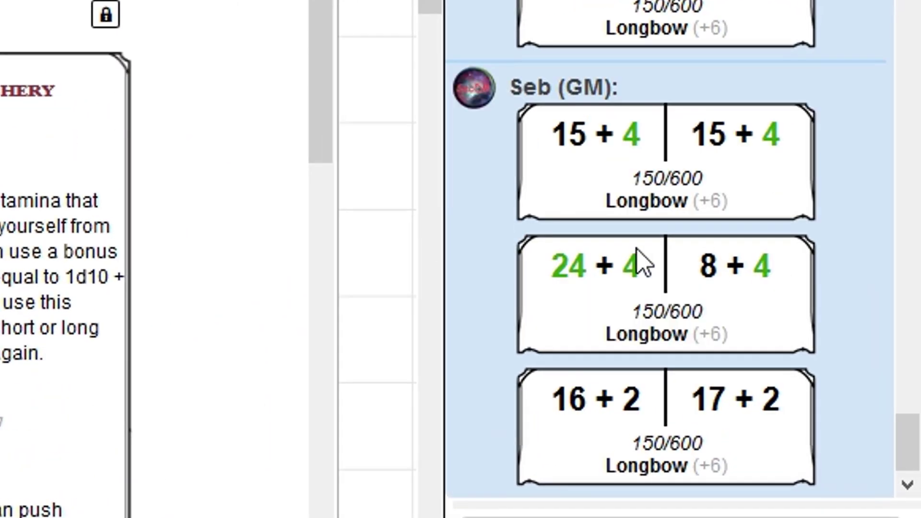
mouse_move(576, 259)
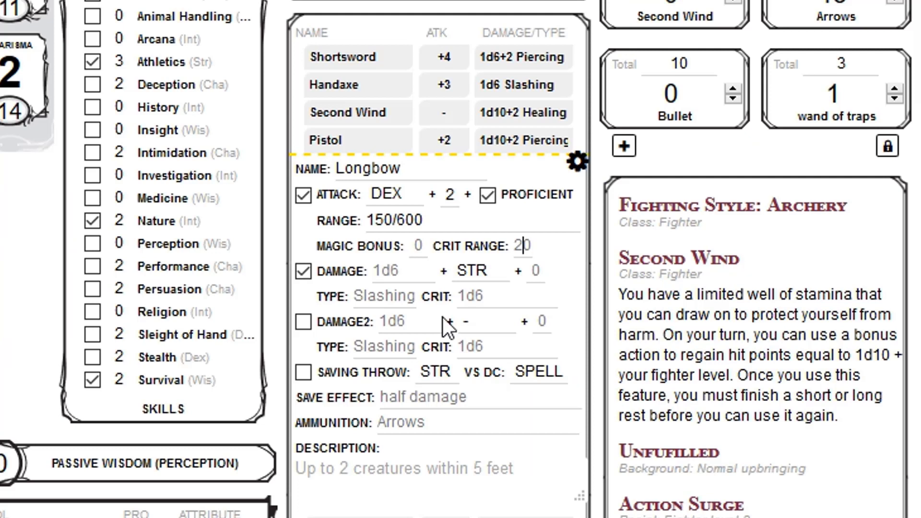
Step: Set the Longbow's damage to 1d8 + DEX with the damage type Piercing
left_click(379, 271)
type("1")
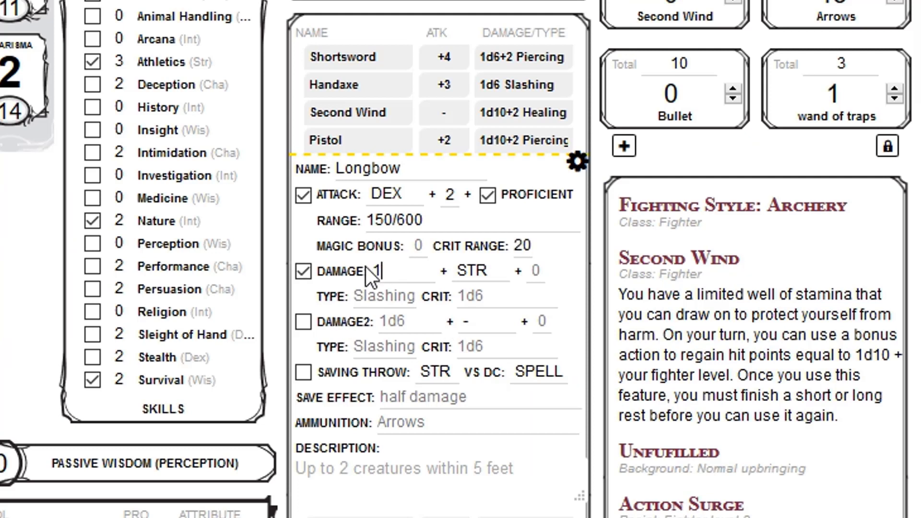
type("d8")
left_click(475, 272)
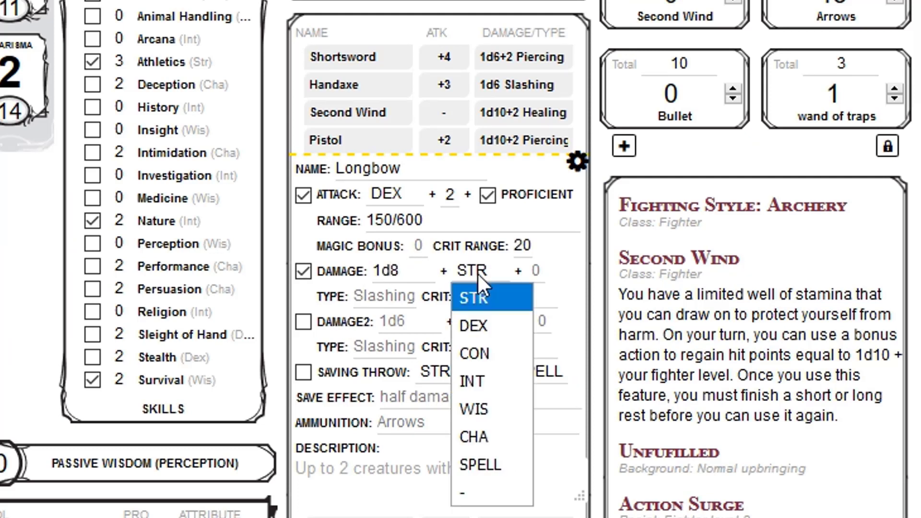
left_click(474, 318)
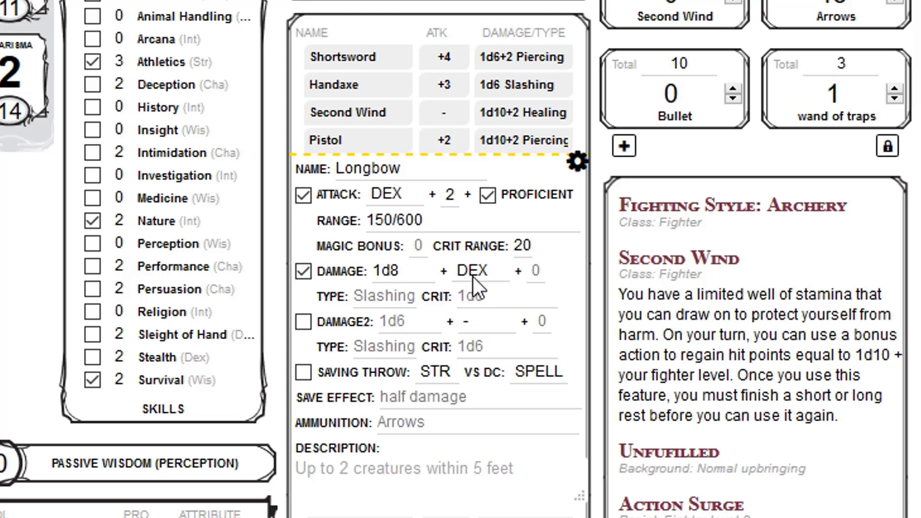
left_click(404, 300)
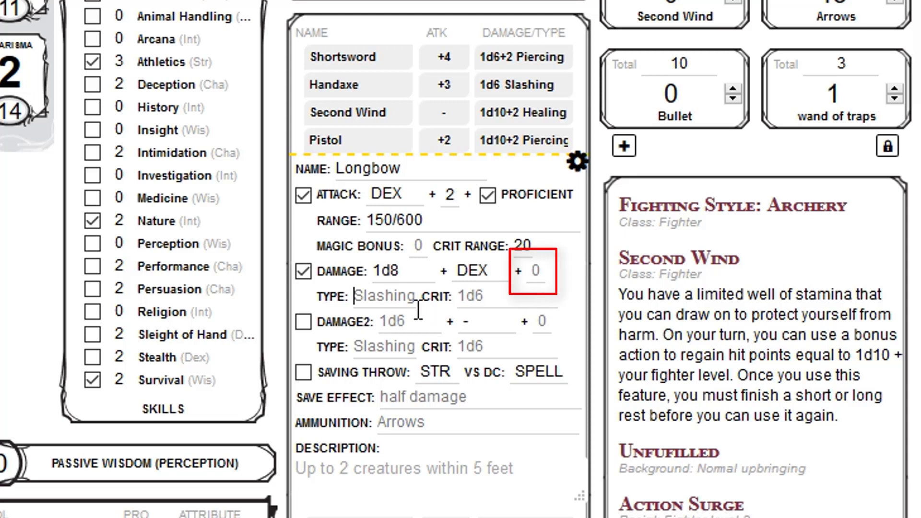
type("Piercing")
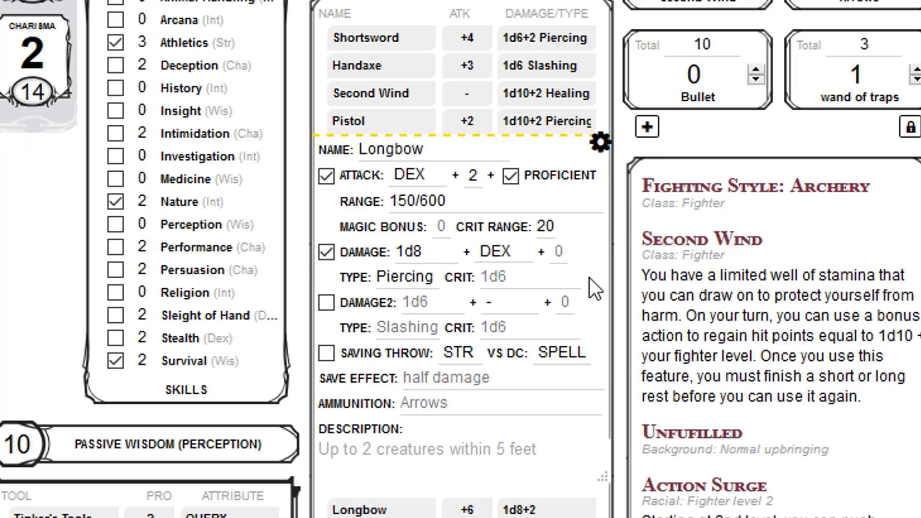
Step: Enter 2d10 as the Longbow's crit damage and correct it to 2d8
left_click(524, 276)
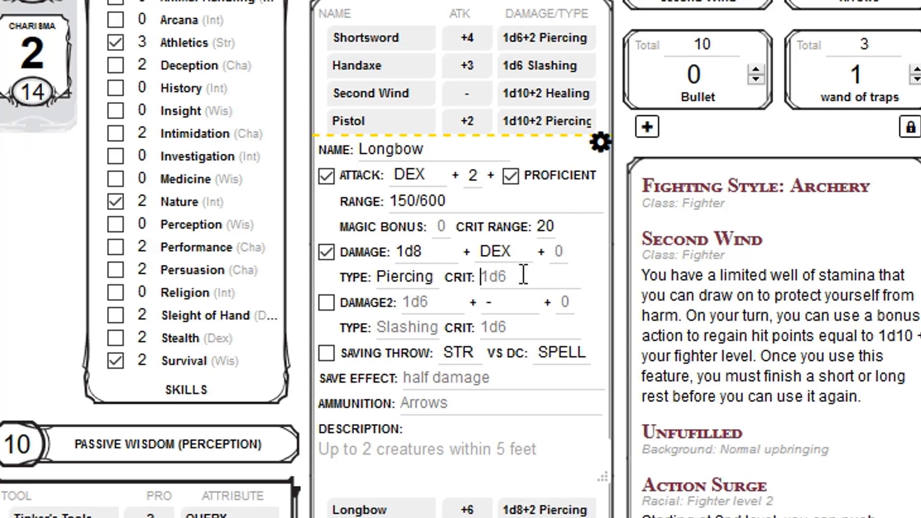
type("2d10")
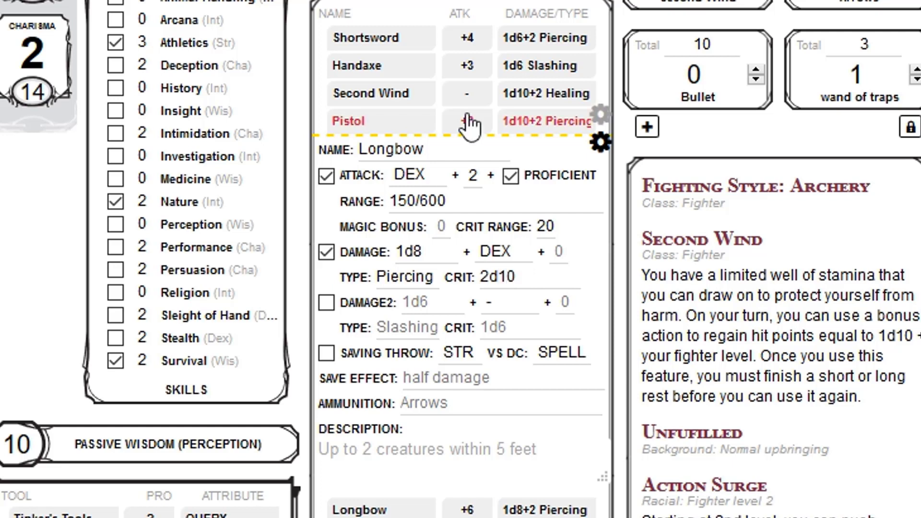
key("BackSpace")
key("BackSpace")
type("8")
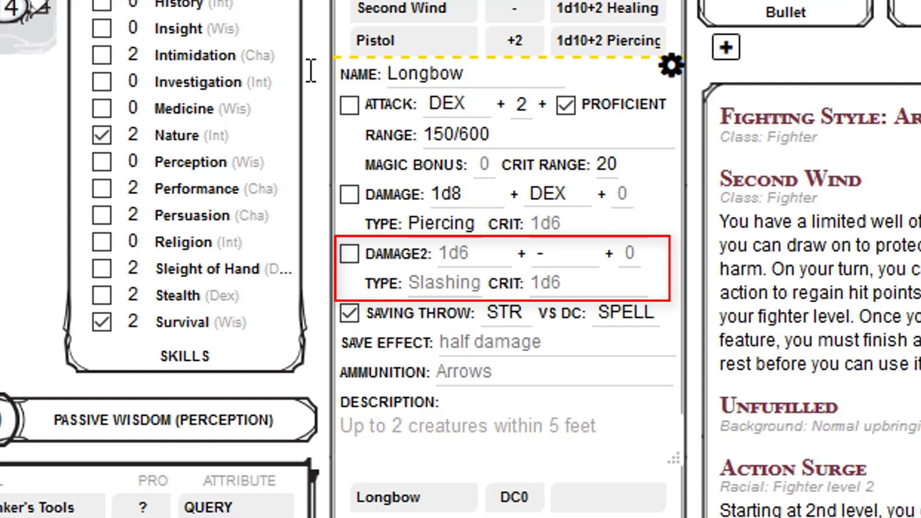
Step: Rename the Longbow attack as Spell and set its saving throw to DEX
double_click(425, 73)
type("Spell")
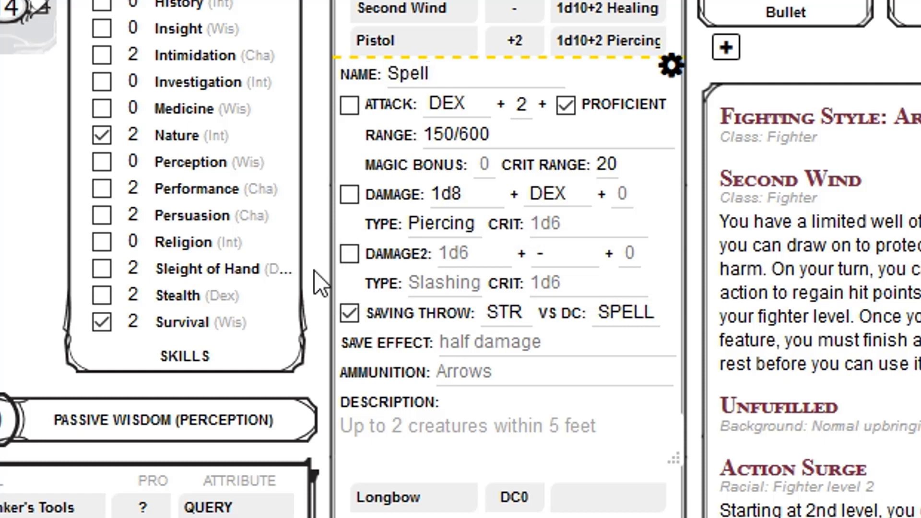
left_click(499, 312)
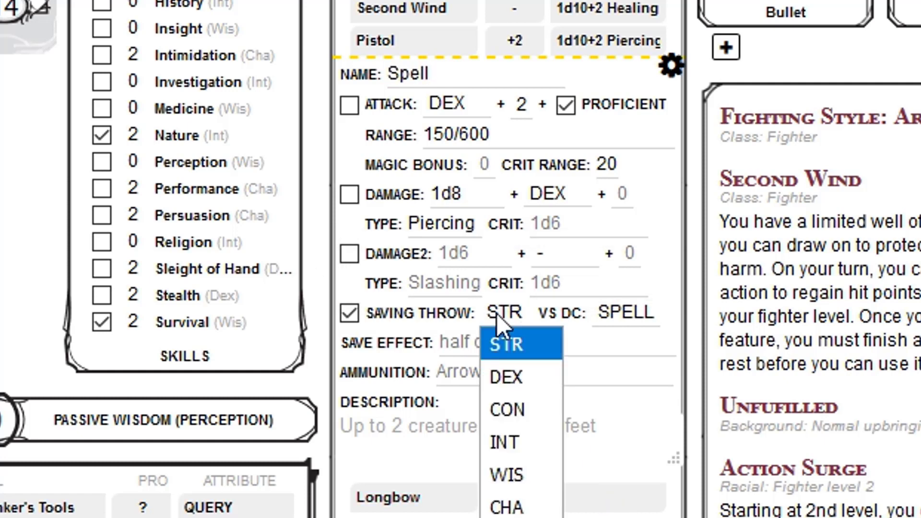
left_click(511, 382)
Step: Enter "Get stoopid" as the spell's save effect and close its details
left_click(580, 340)
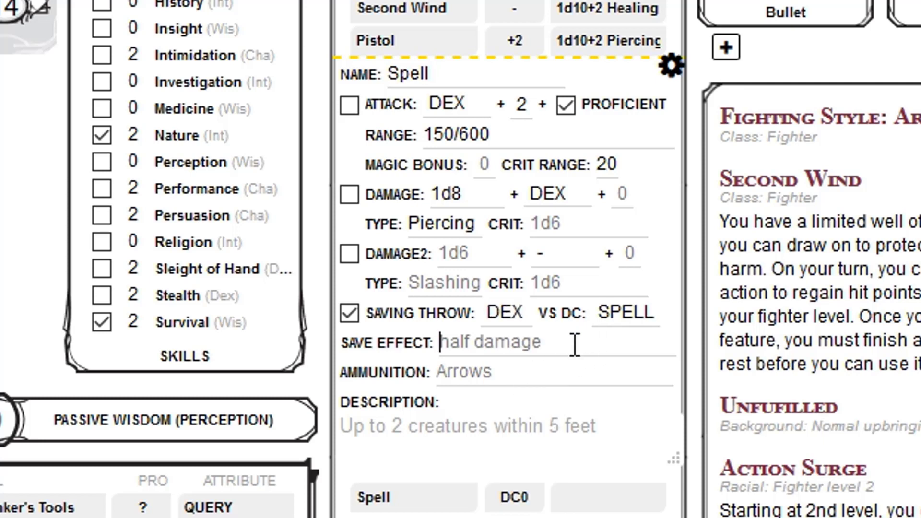
type("Get ")
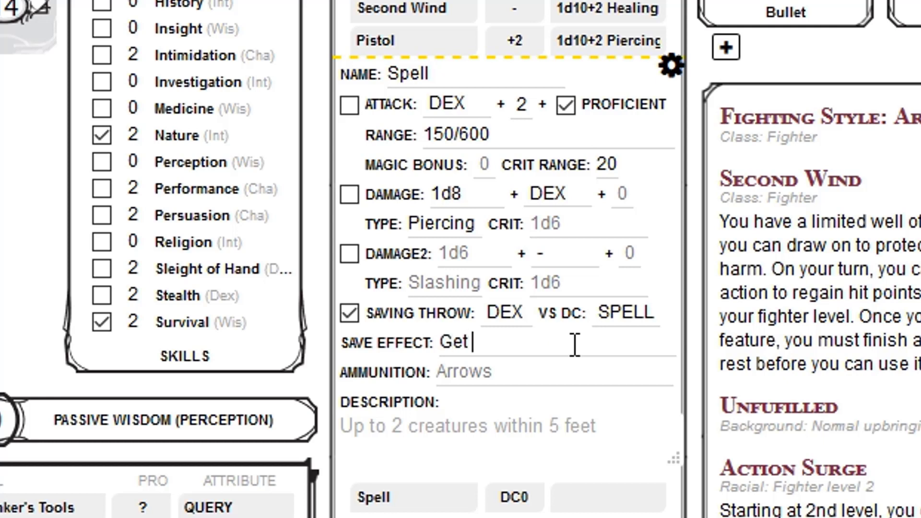
type("stoopid")
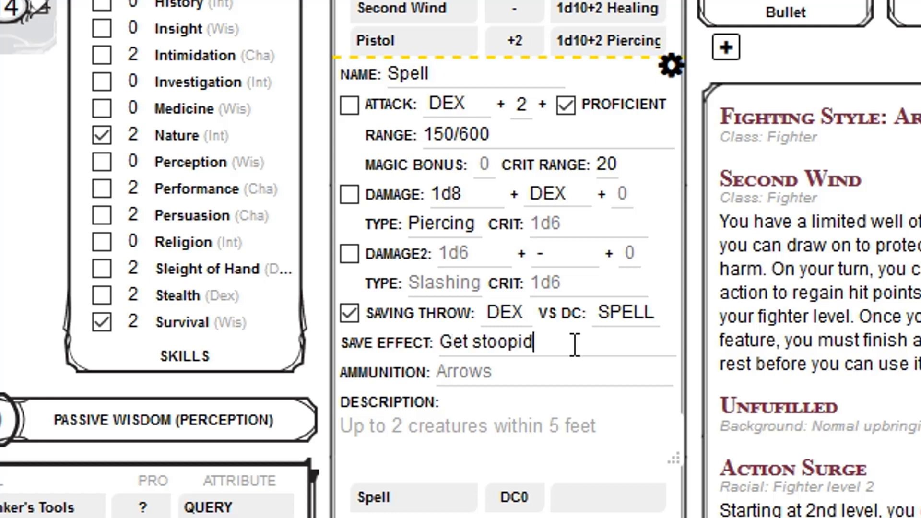
left_click(607, 382)
left_click(671, 65)
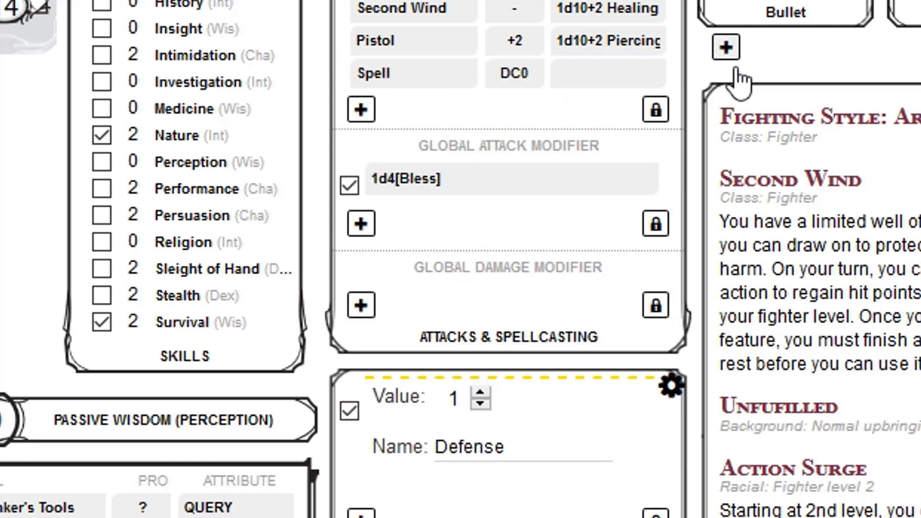
left_click(671, 67)
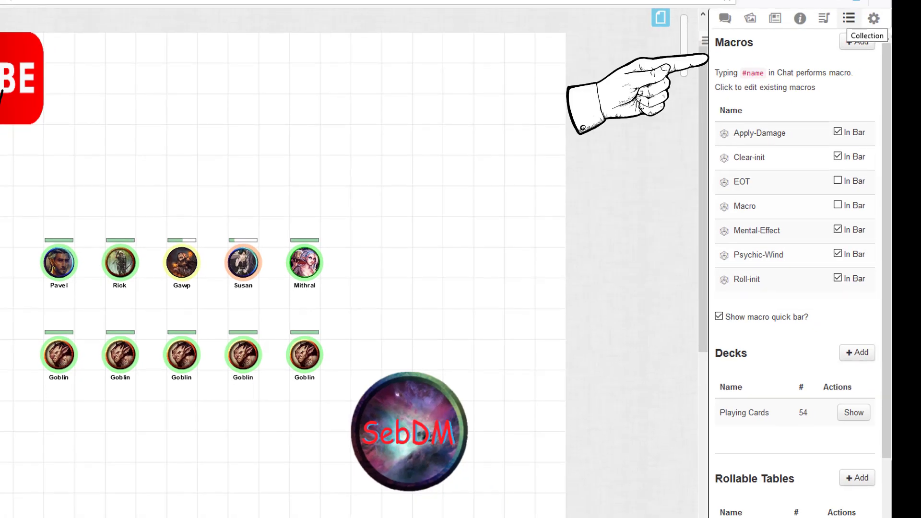
Step: Add a new macro named Macro, shown as a token action, with the action /r 1d20
left_click(857, 43)
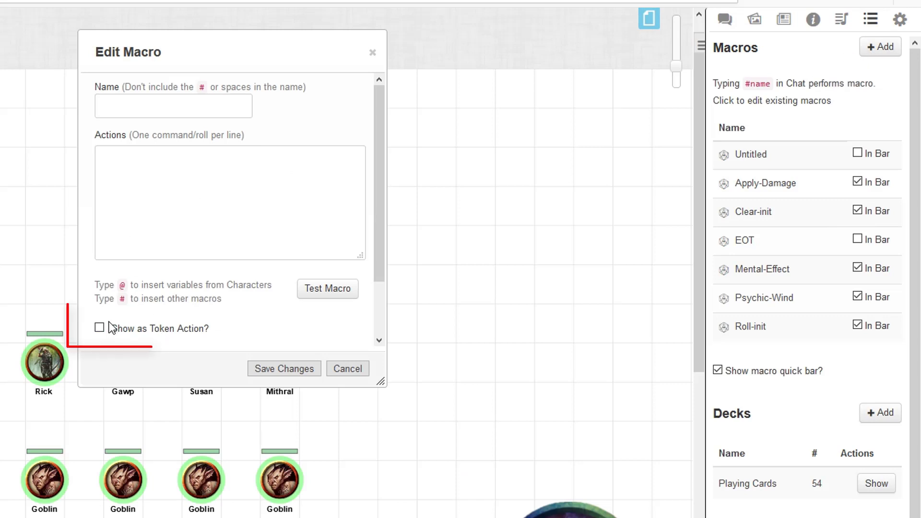
left_click(99, 328)
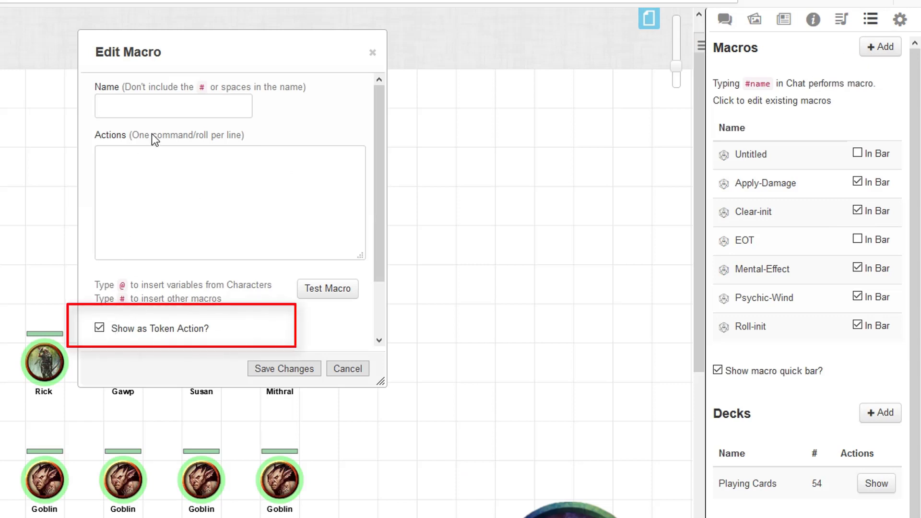
type("Macro")
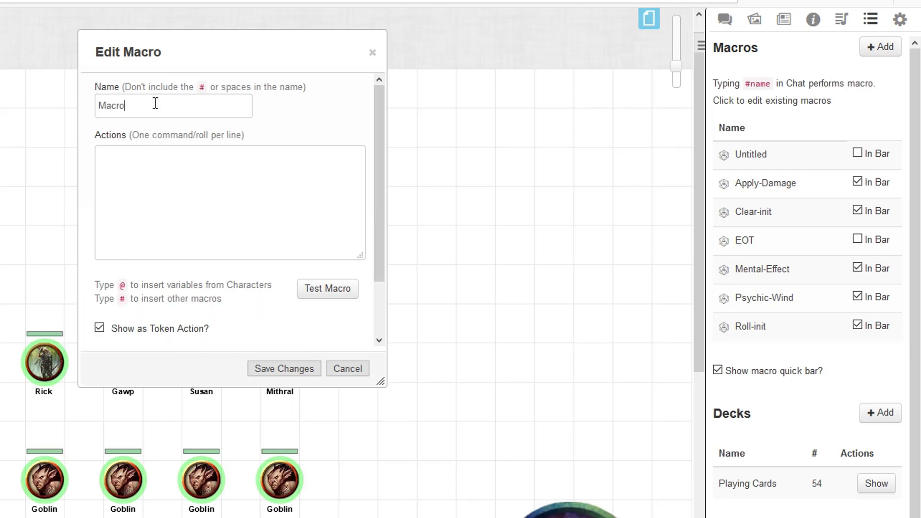
left_click(147, 195)
type("/r 1d20")
scroll(246, 217, "down", 3)
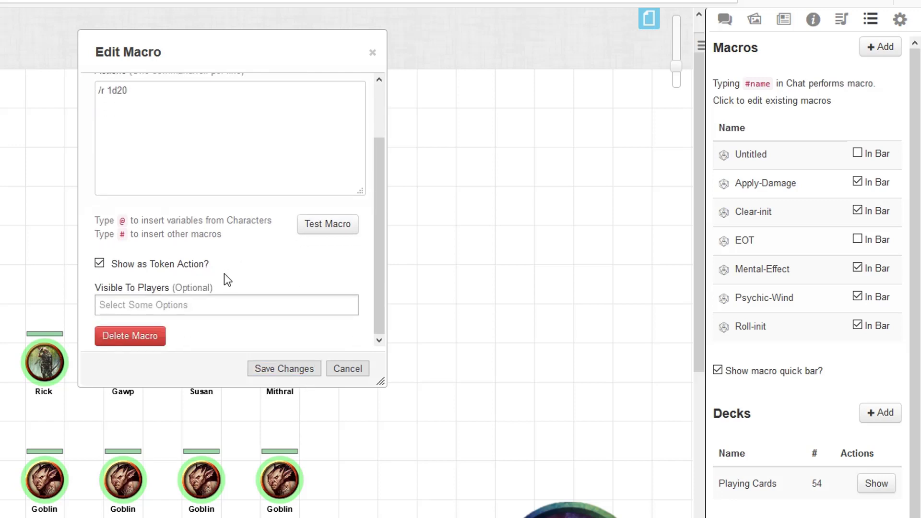
Step: Make the macro visible to All Players, save it and select the Pavel token to show its token actions
left_click(173, 303)
scroll(198, 296, "down", 1)
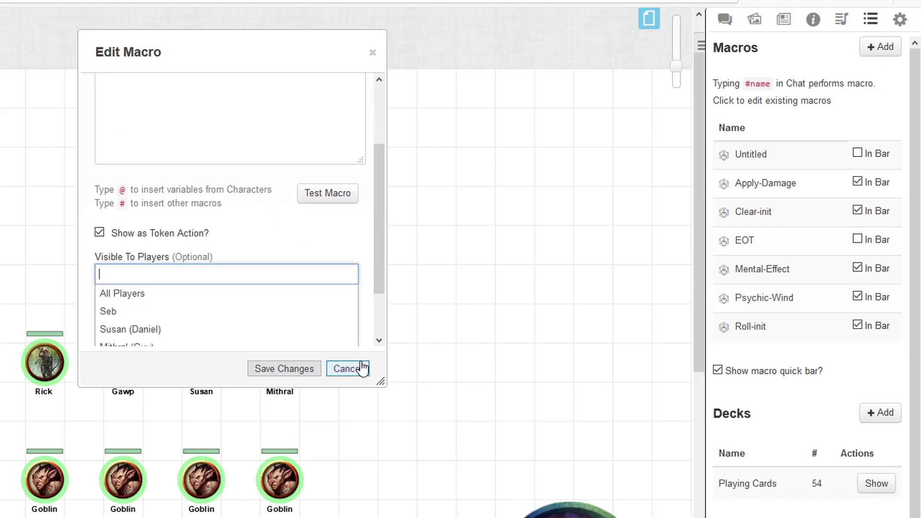
left_click_drag(381, 382, 391, 516)
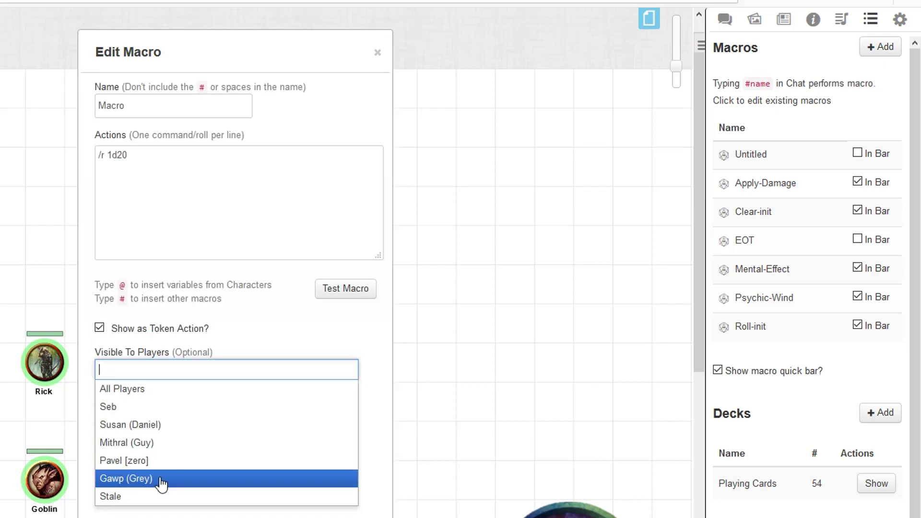
left_click(160, 389)
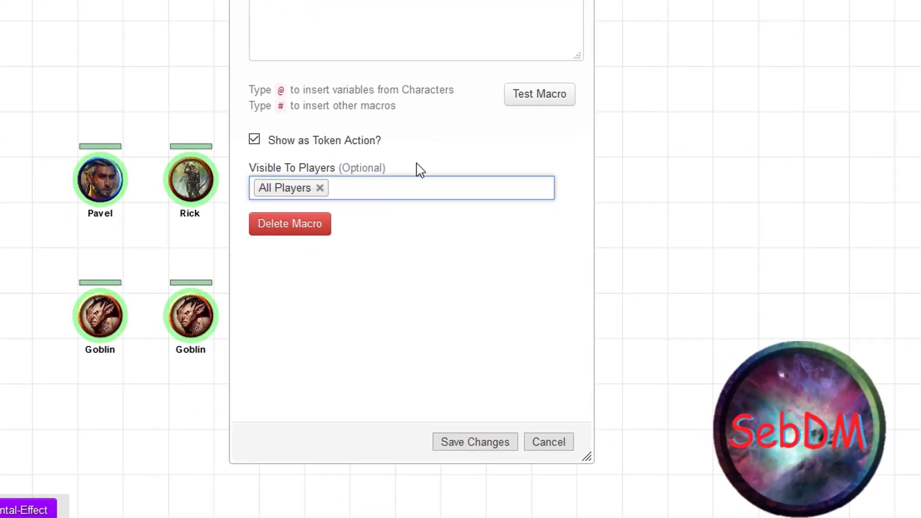
left_click(475, 442)
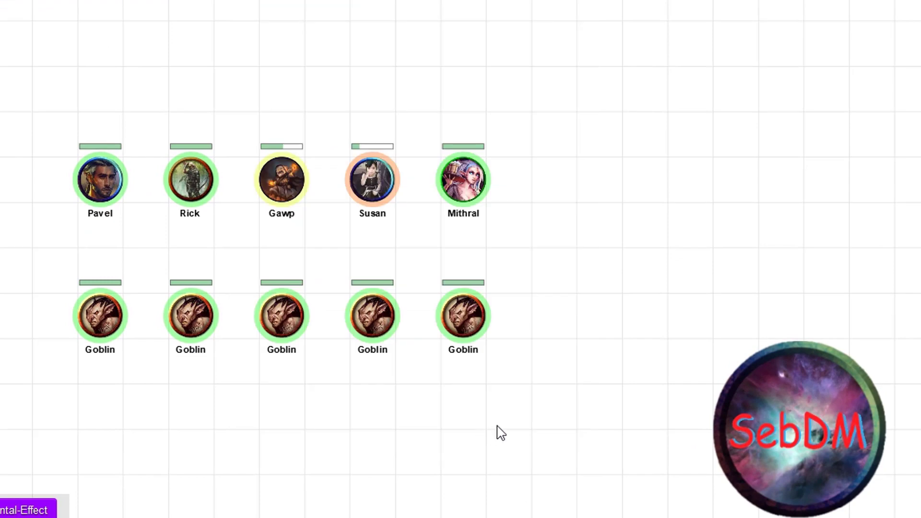
left_click(106, 185)
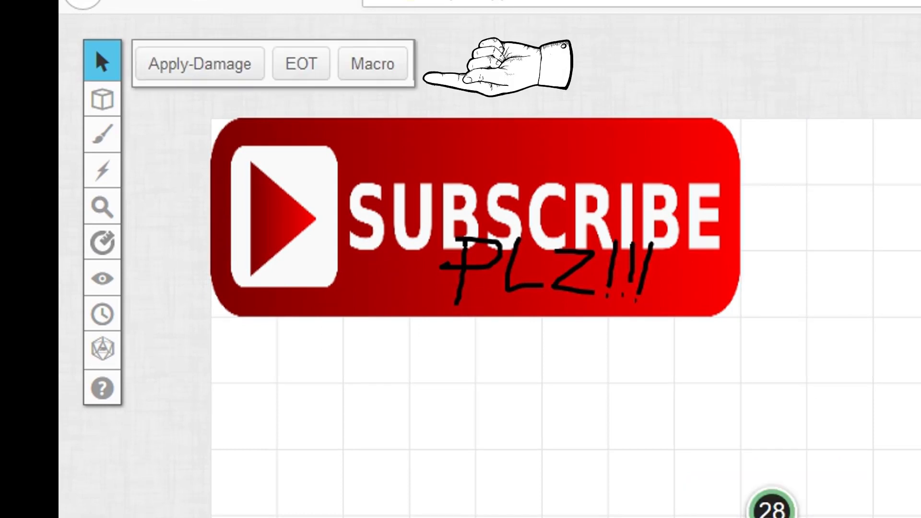
Step: Close the editing details of the 1d4[BLESS] global save modifier on the character sheet
scroll(480, 259, "down", 2)
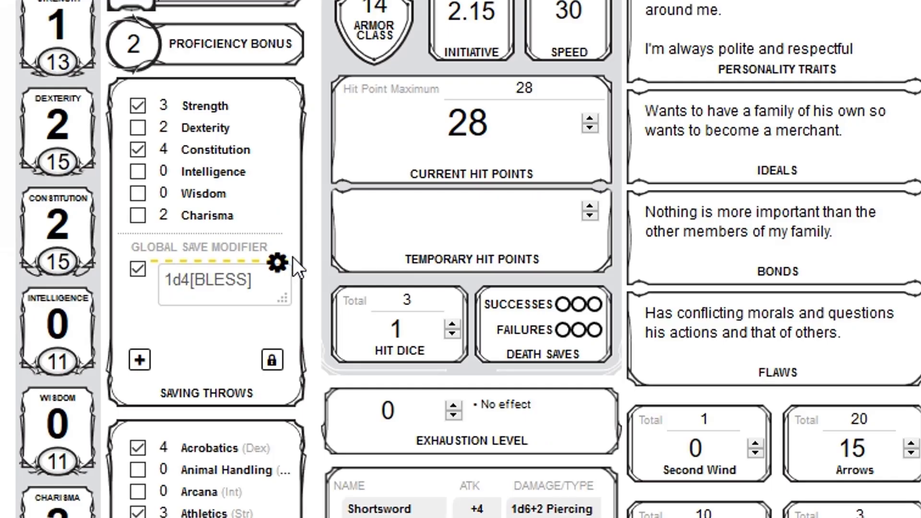
left_click(279, 261)
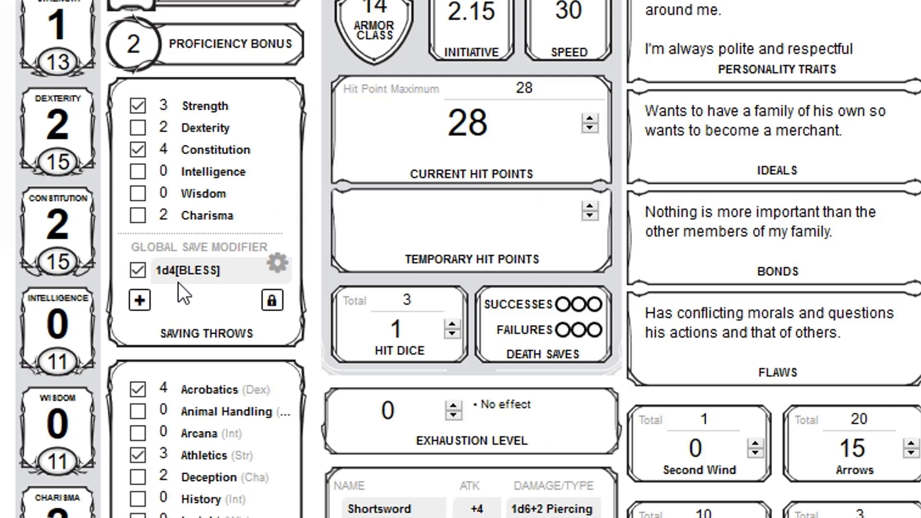
Step: Add a global damage modifier of 1d6[Sneak attack] under Attacks & Spellcasting and close its details
scroll(671, 336, "down", 1)
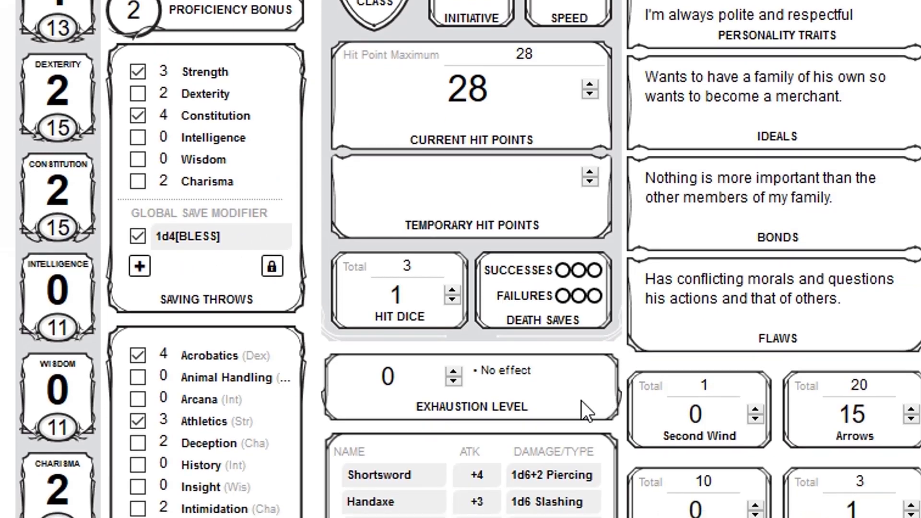
scroll(531, 372, "down", 3)
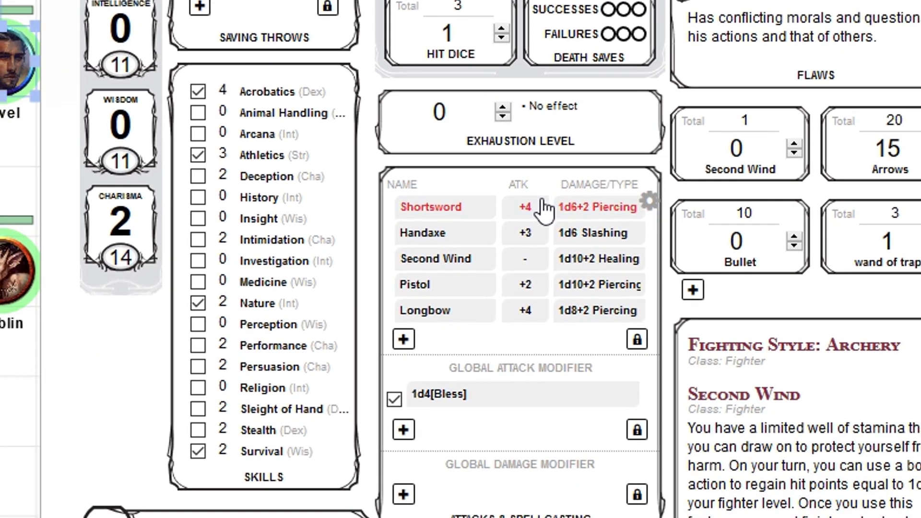
scroll(672, 282, "down", 8)
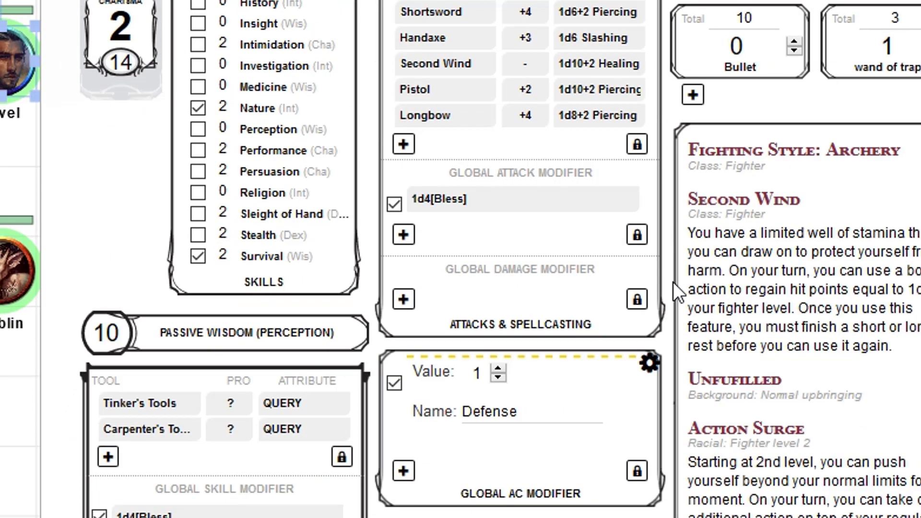
scroll(519, 313, "up", 5)
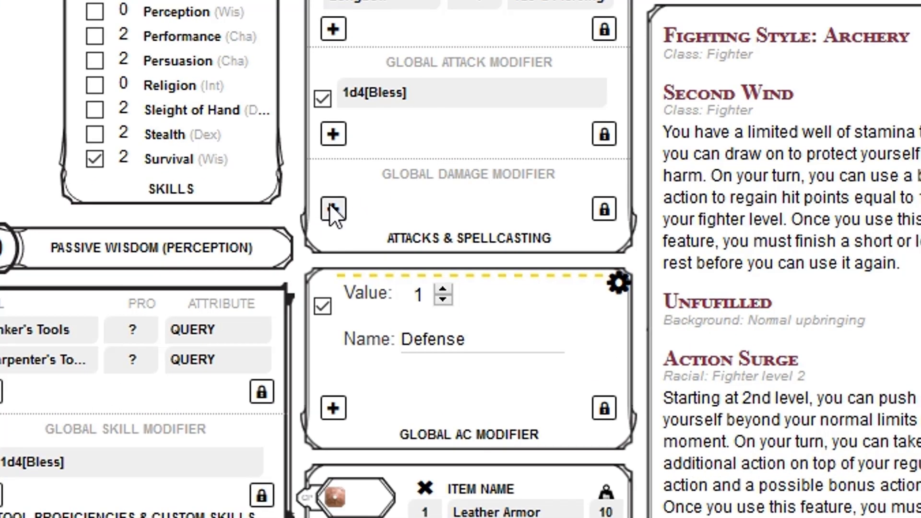
left_click(372, 207)
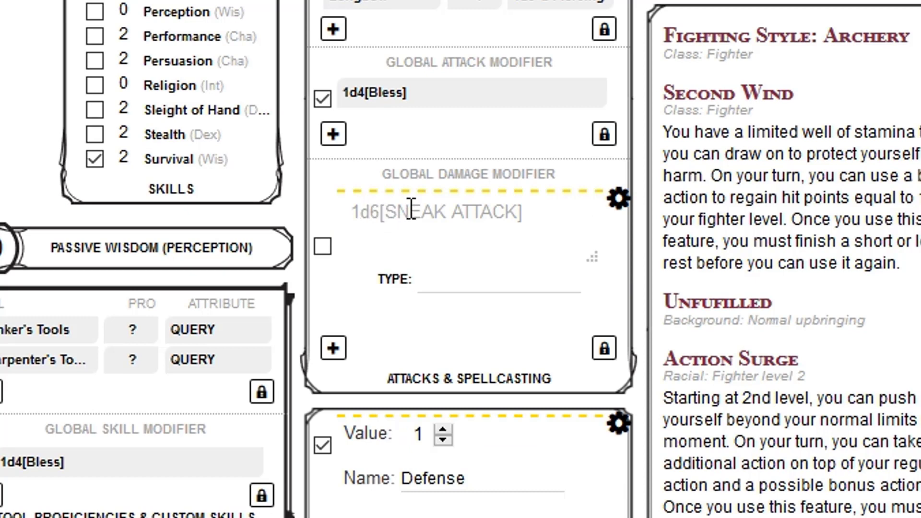
type("1d6")
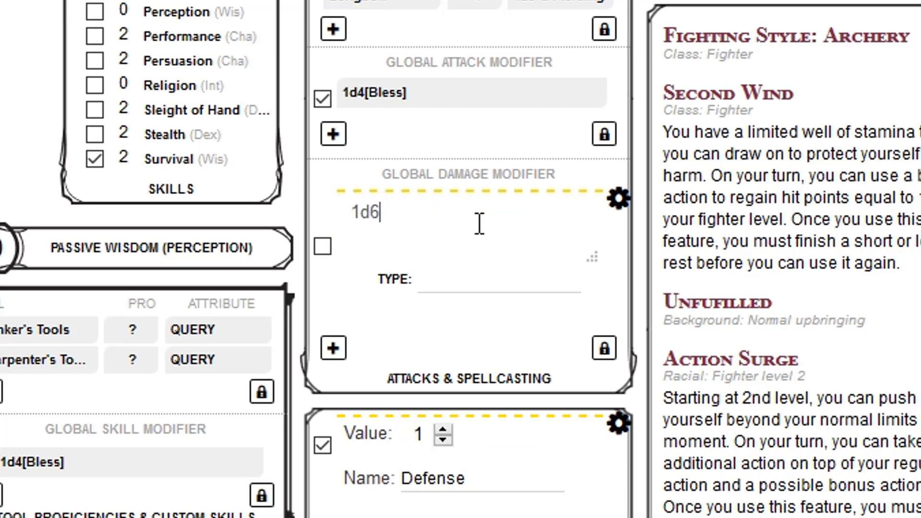
type("[Snea")
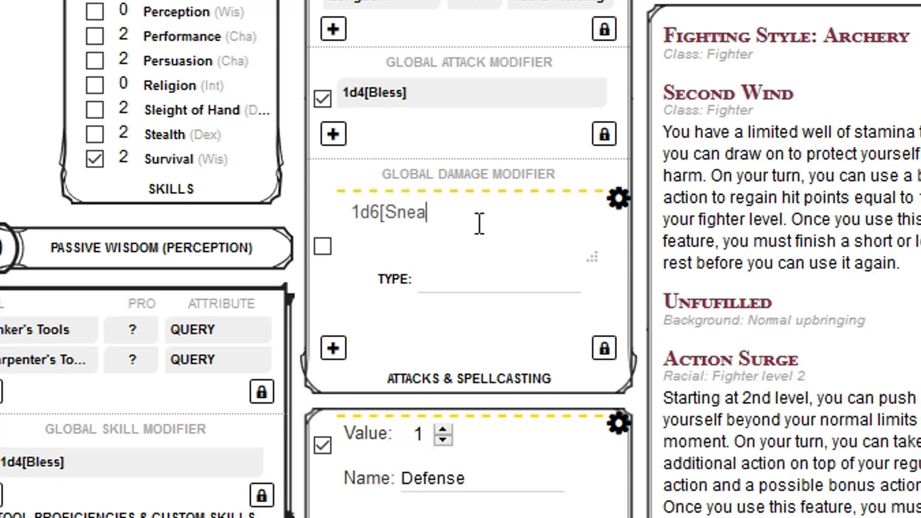
type("k attack]")
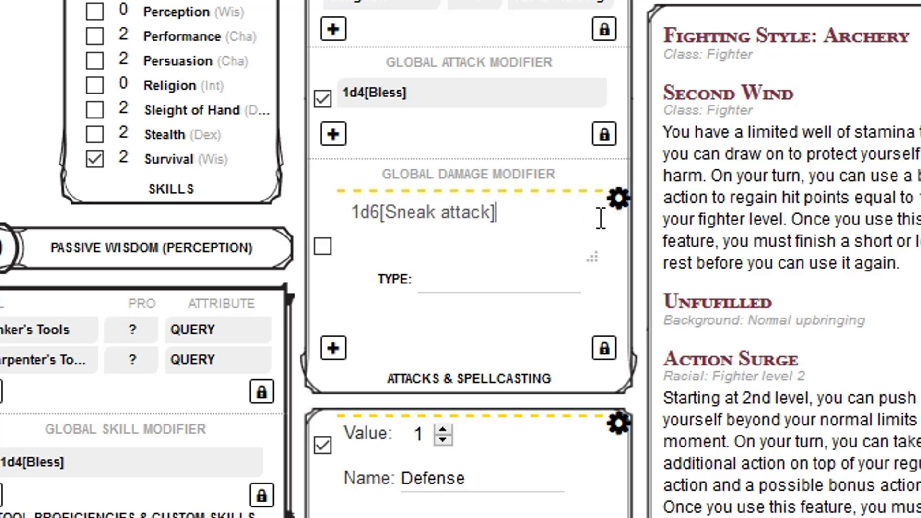
left_click(618, 199)
Step: Clear the global attack modifier, re-enter it as 1d4[Bless] and close its details
scroll(608, 221, "down", 1)
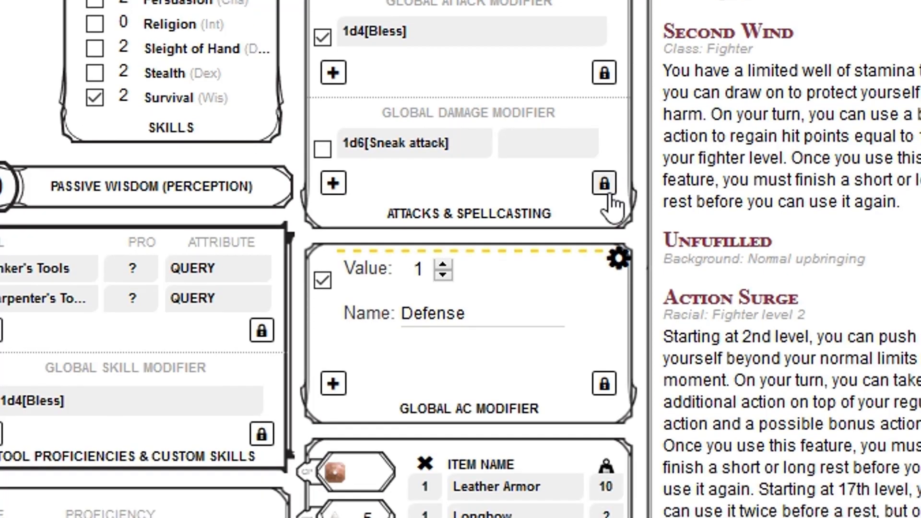
scroll(604, 192, "down", 6)
scroll(592, 192, "up", 14)
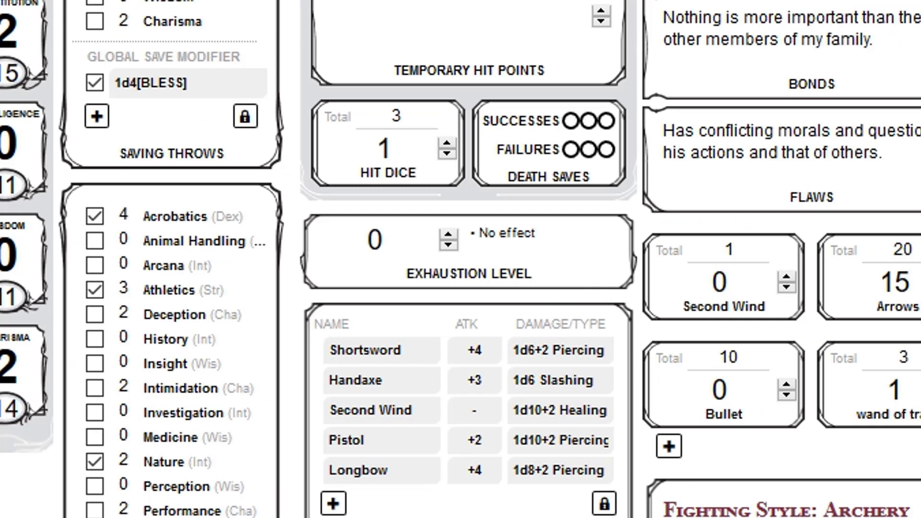
scroll(461, 260, "down", 4)
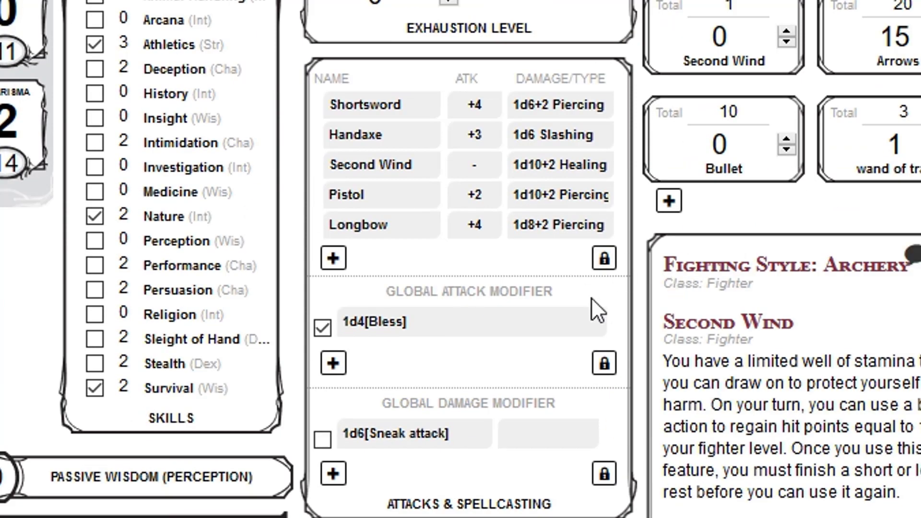
left_click(617, 316)
key("ctrl+a")
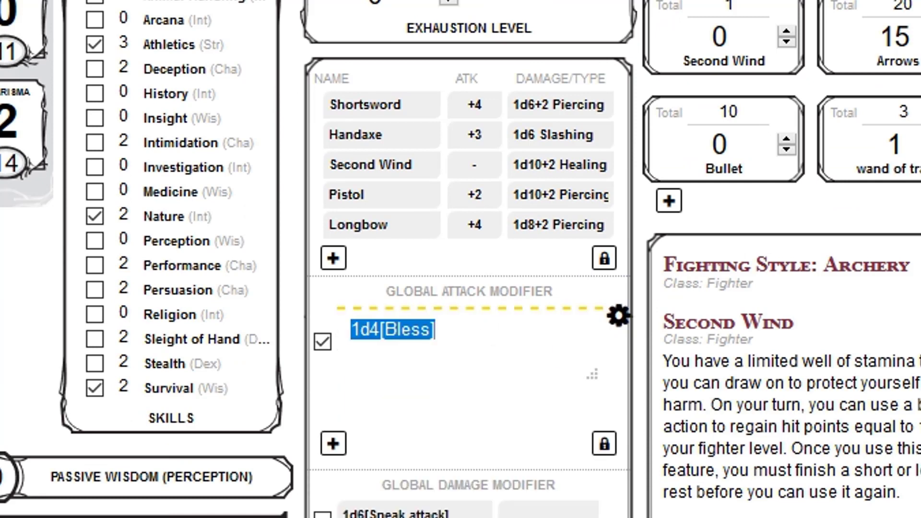
key("BackSpace")
type("1d")
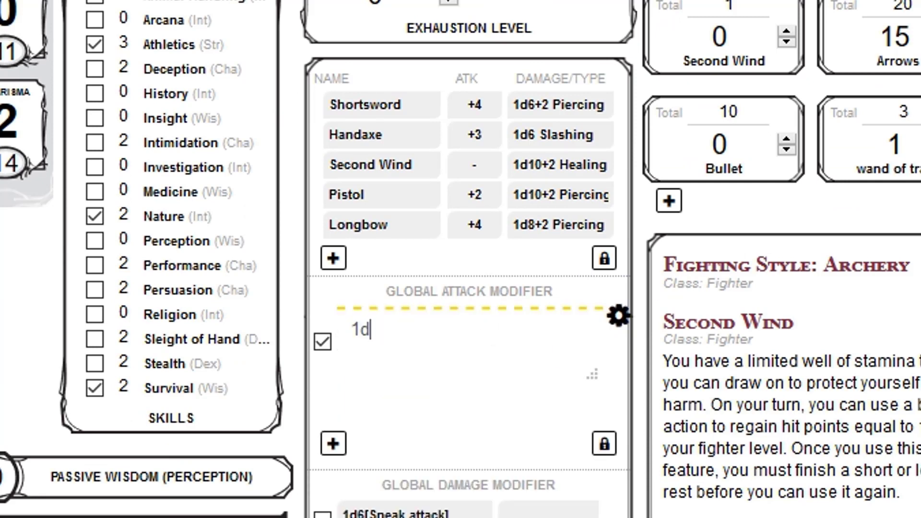
type("4[Bl")
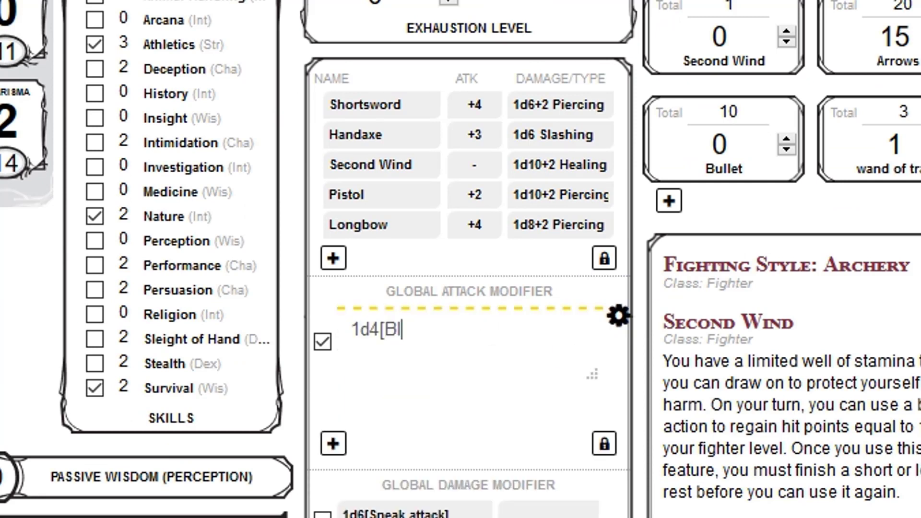
type("ess]")
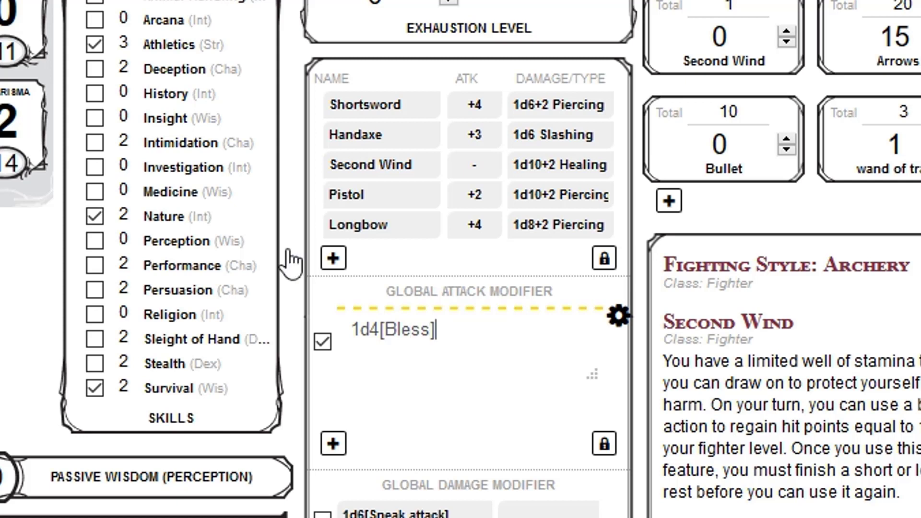
left_click(619, 316)
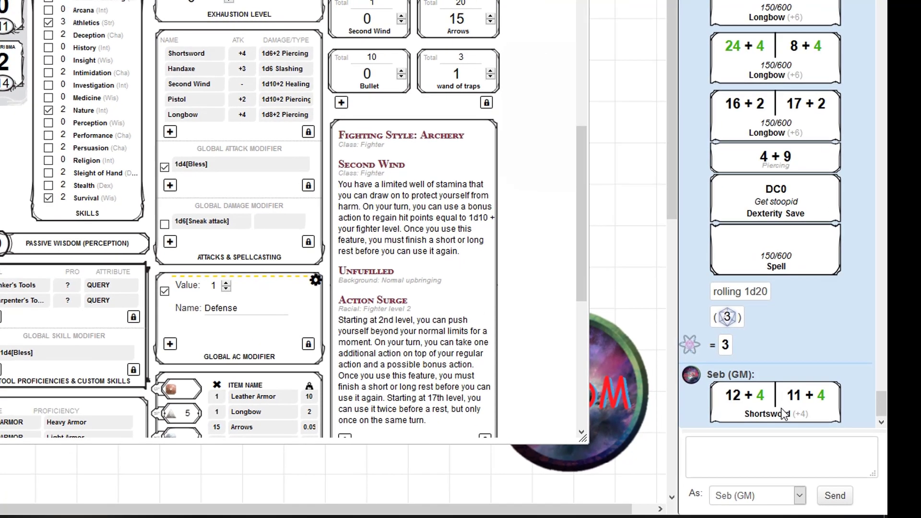
Step: Disable the 1d4[Bless] global attack modifier
mouse_move(762, 395)
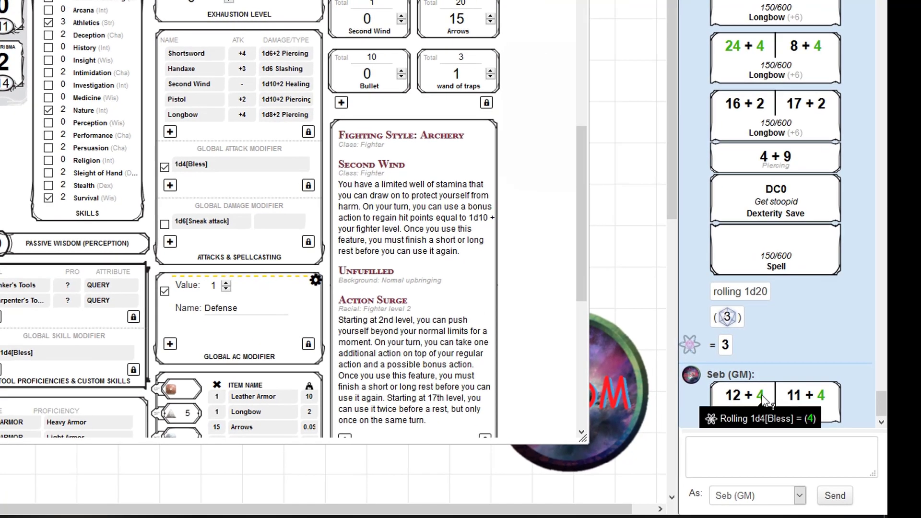
left_click(164, 166)
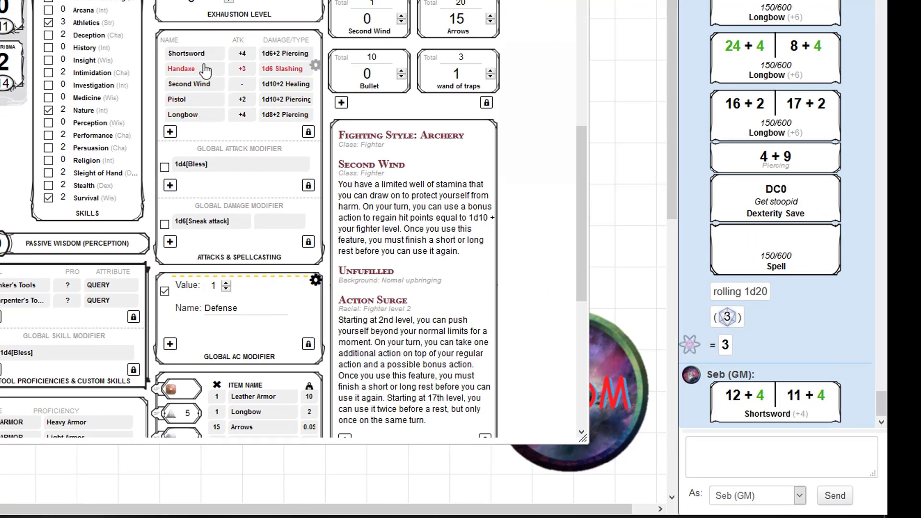